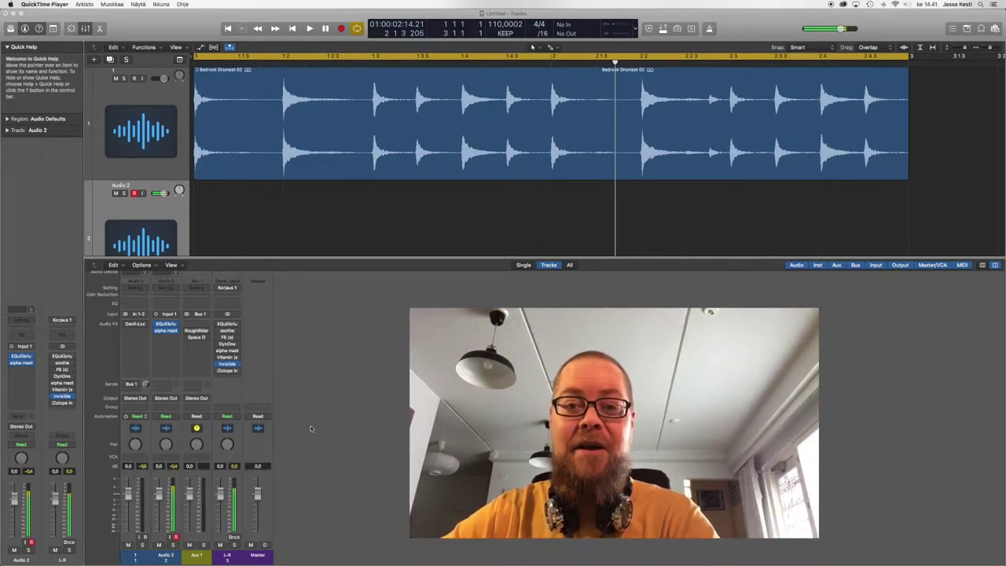
Step: Open the Devil-Loc Deluxe plug-in on the drum channel, place it in the empty mixer area and switch it on during playback
left_click(136, 325)
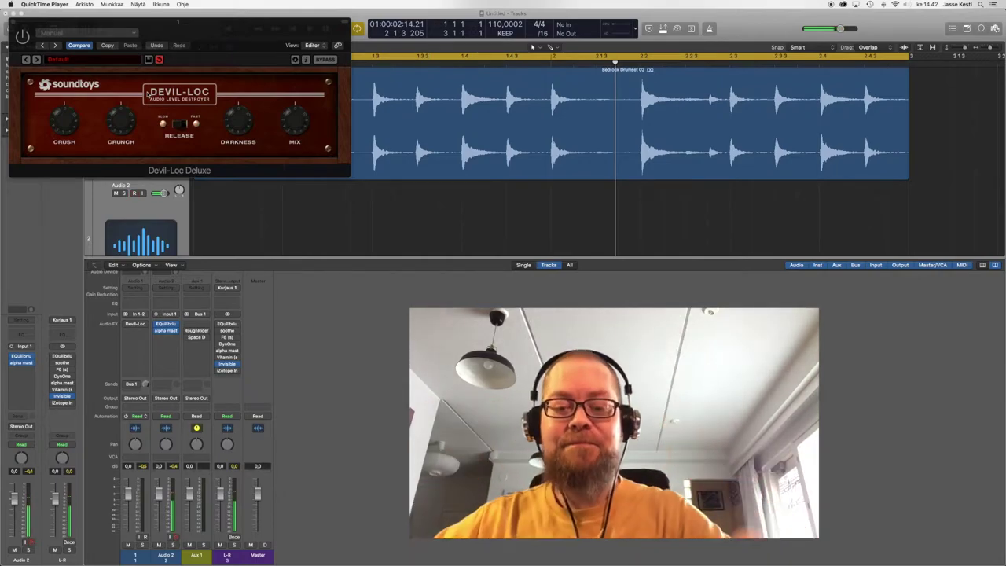
left_click_drag(23, 22, 291, 245)
key("space")
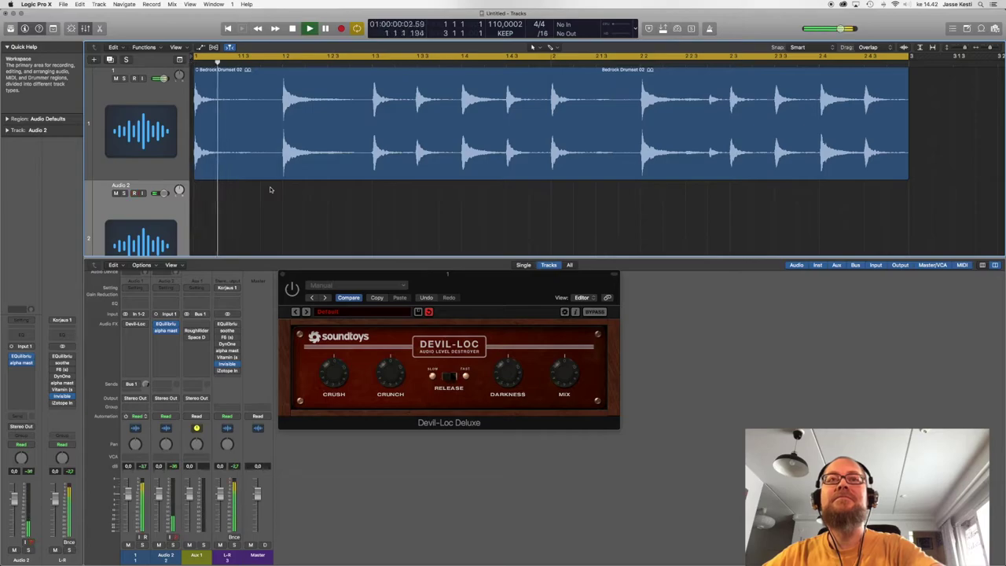
left_click(292, 290)
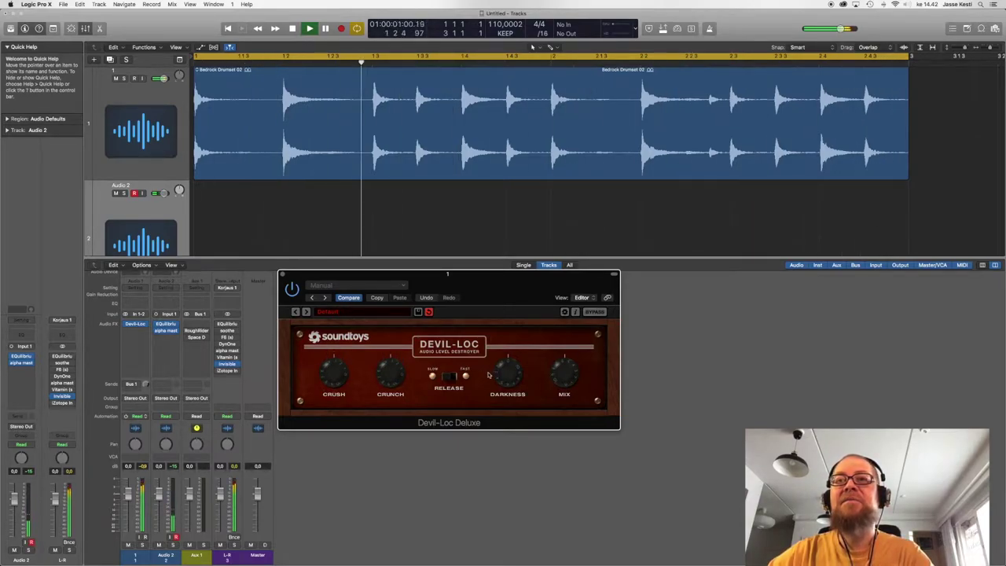
Step: Audition Devil-Loc's Darkness, Mix, Crush and Release controls on the looping drums, and finish by bypassing and closing the plug-in
left_click_drag(507, 378, 513, 359)
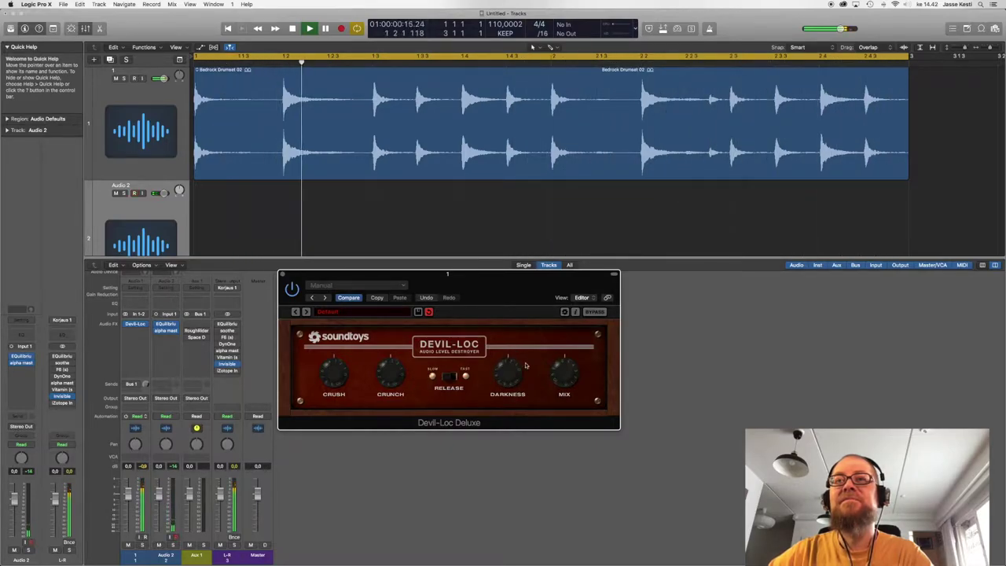
left_click_drag(564, 367, 569, 365)
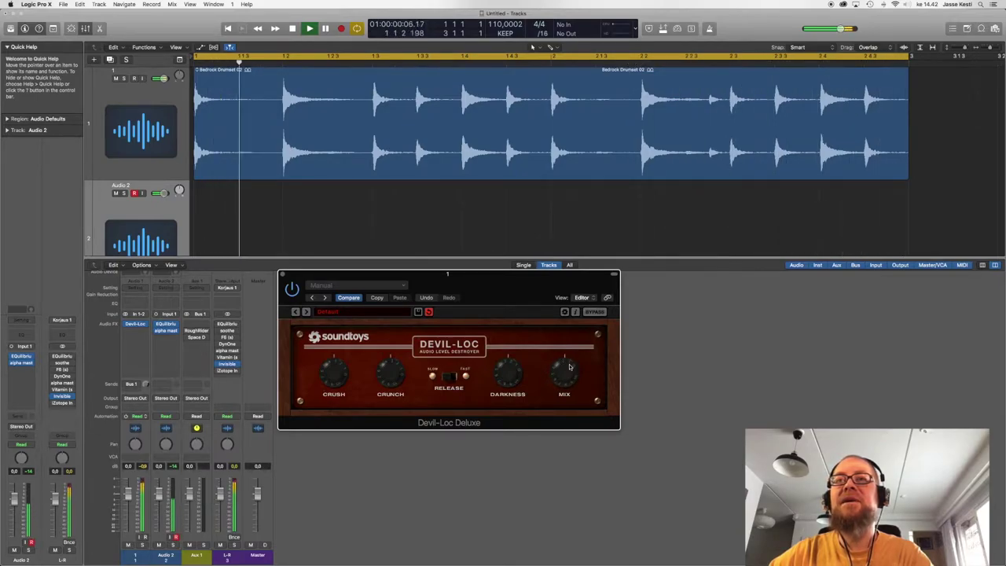
left_click_drag(332, 372, 338, 361)
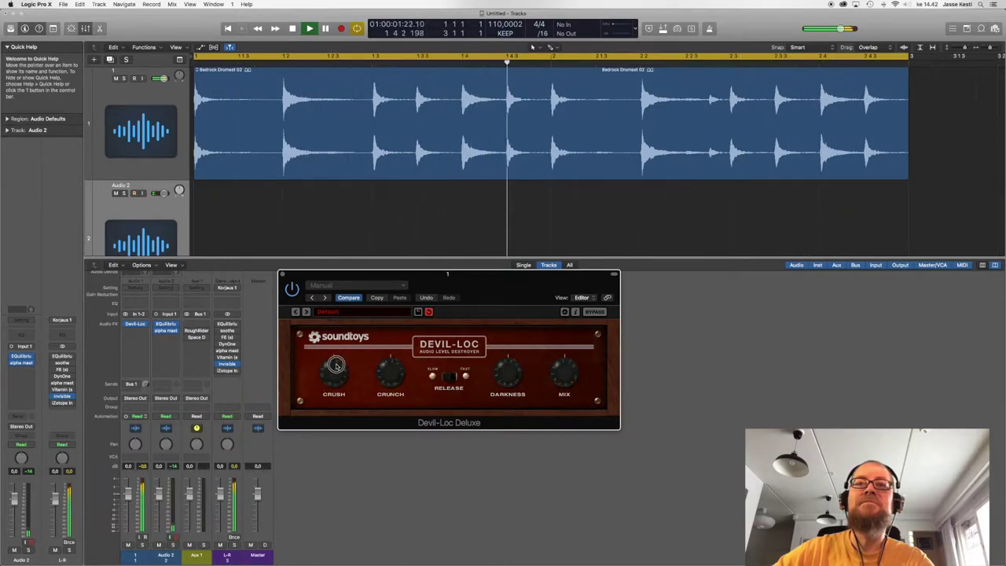
left_click(451, 376)
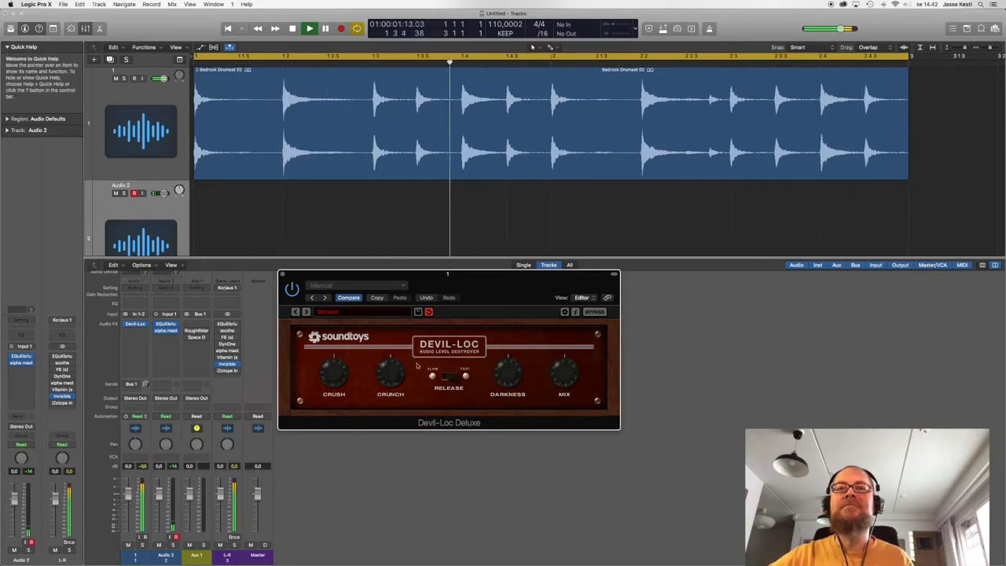
left_click_drag(341, 369, 341, 369)
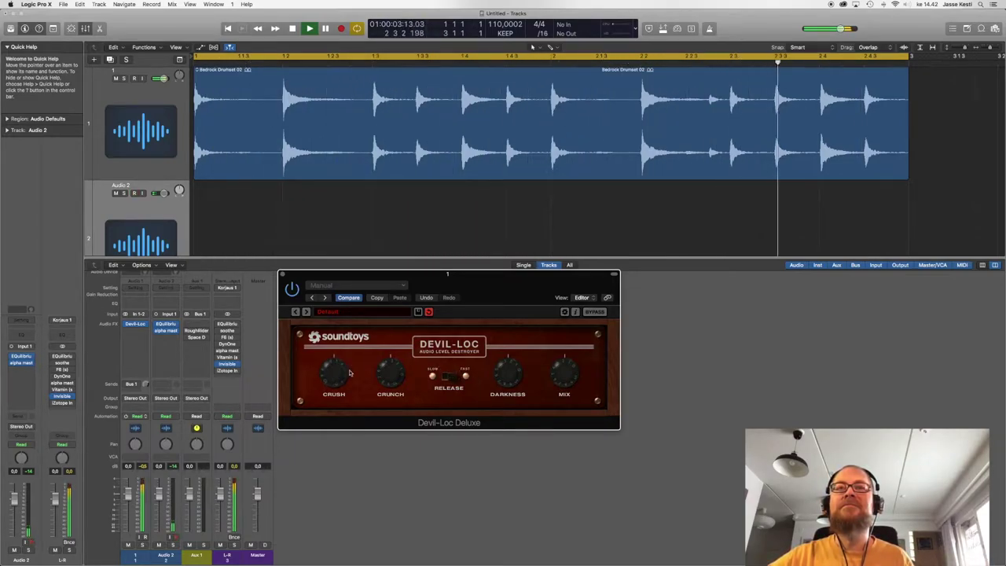
left_click(564, 406)
left_click_drag(571, 373, 573, 369)
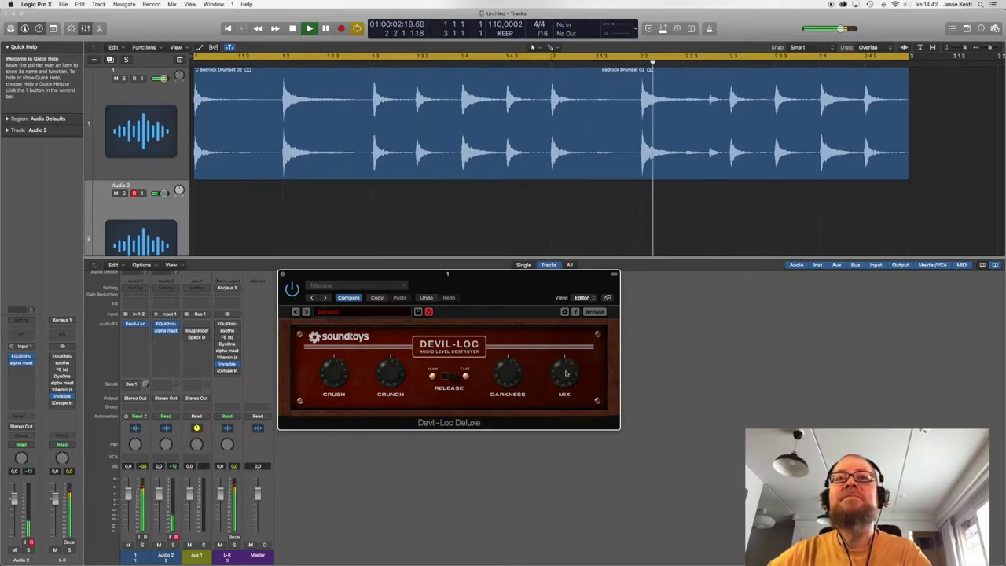
left_click(281, 275)
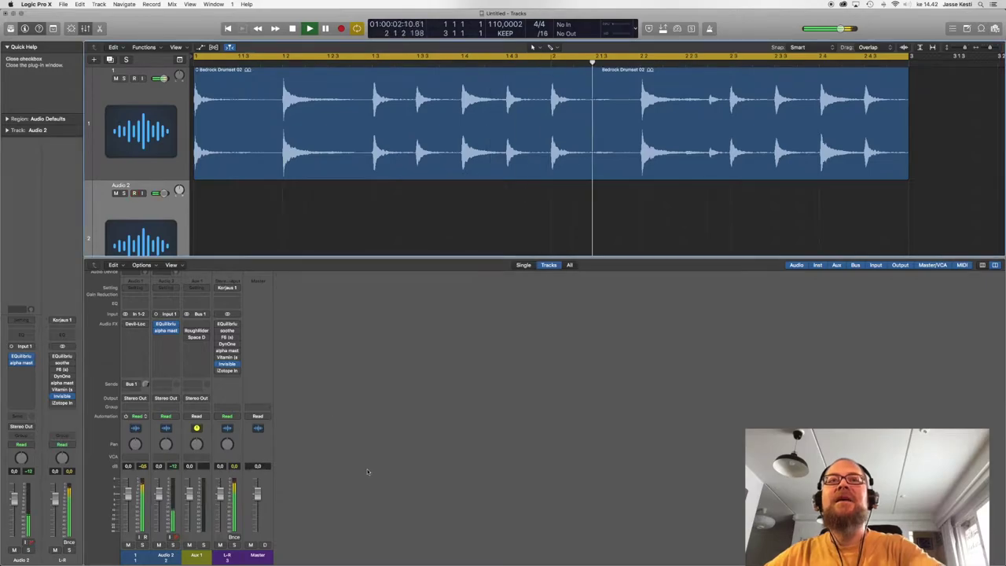
key("space")
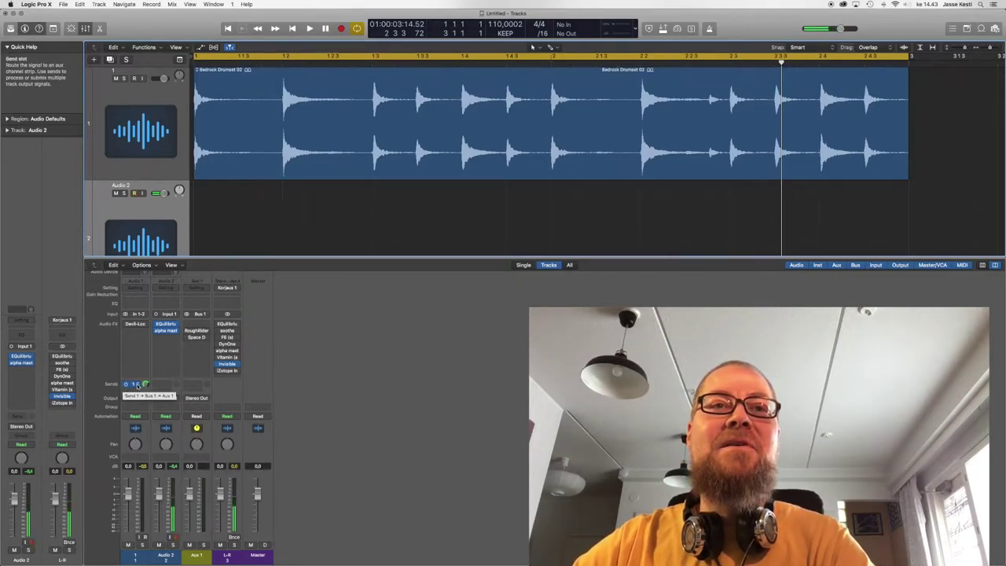
Step: Activate the drum channel's Bus 1 send and switch on the RoughRider2 compressor on Aux 1, placing its window in the mixer area
left_click_drag(144, 386, 144, 385)
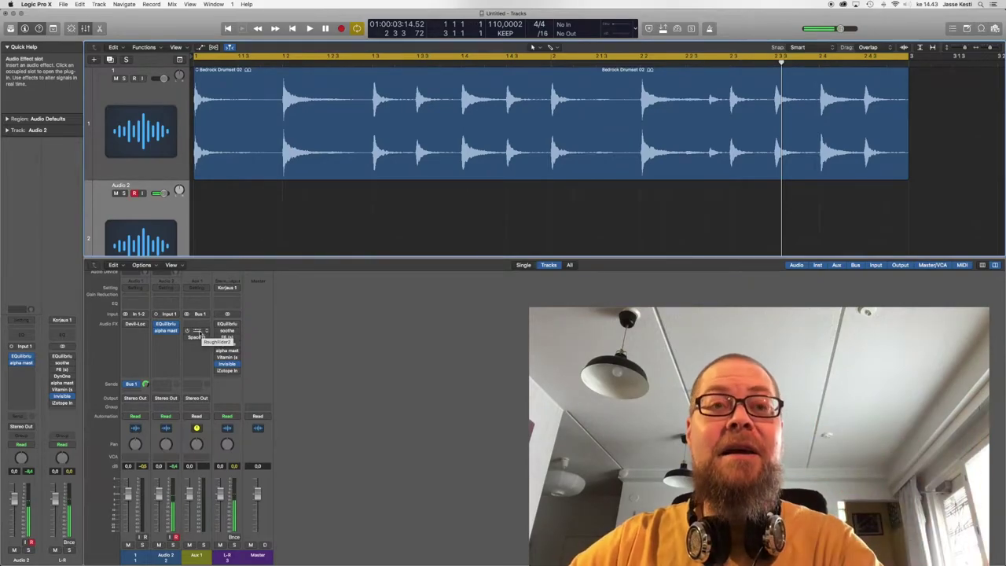
left_click(196, 331)
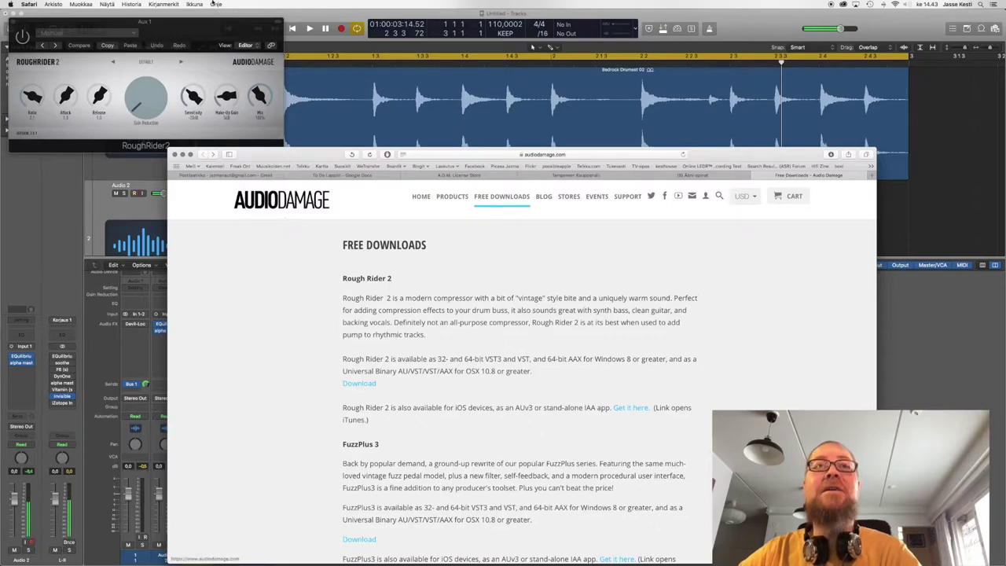
left_click_drag(189, 24, 274, 36)
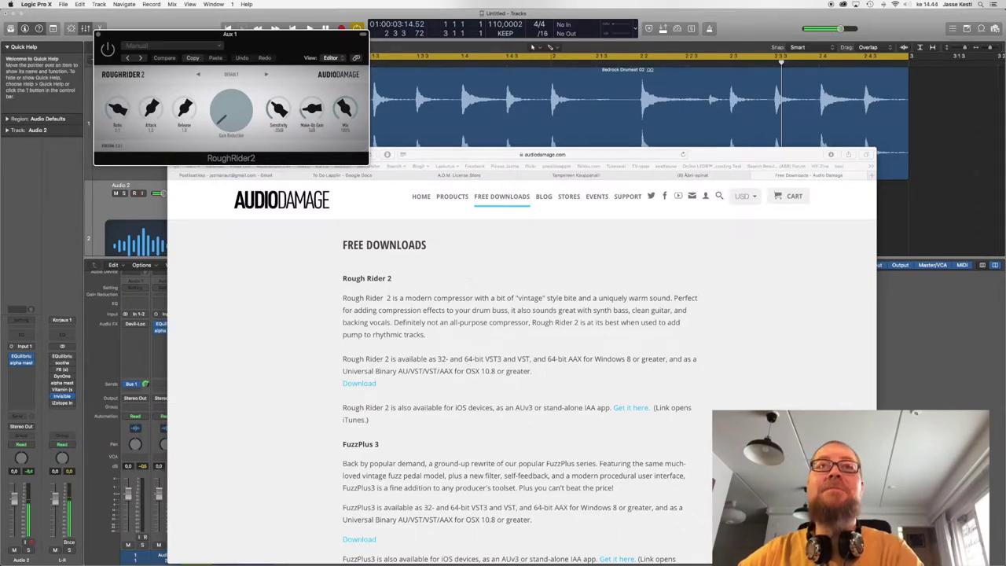
left_click(66, 238)
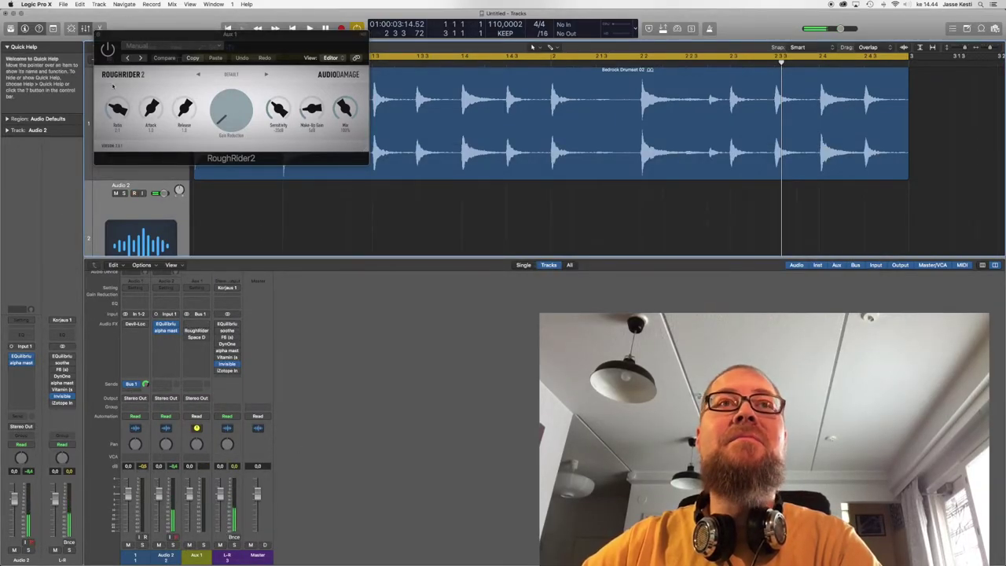
left_click(110, 49)
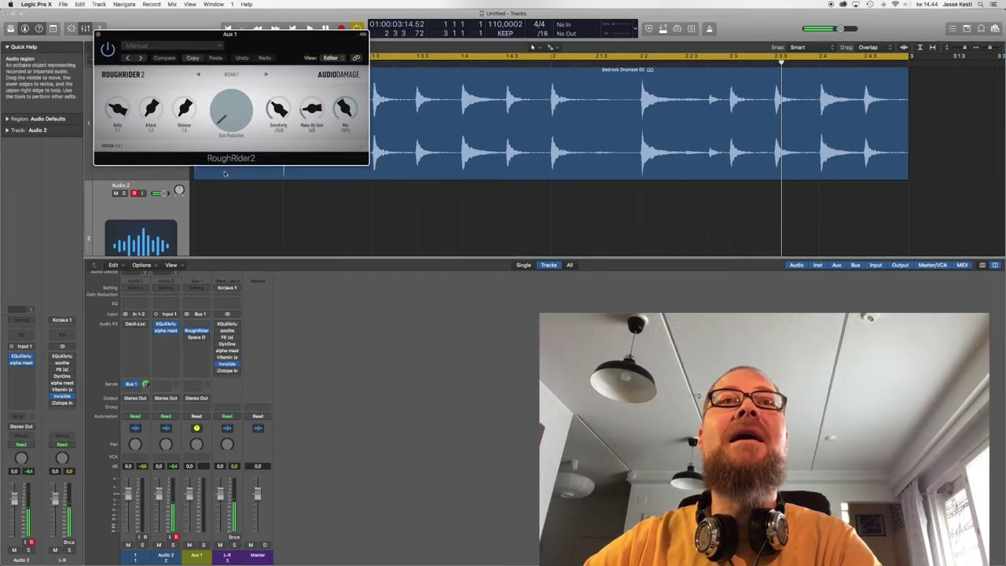
left_click_drag(253, 37, 466, 319)
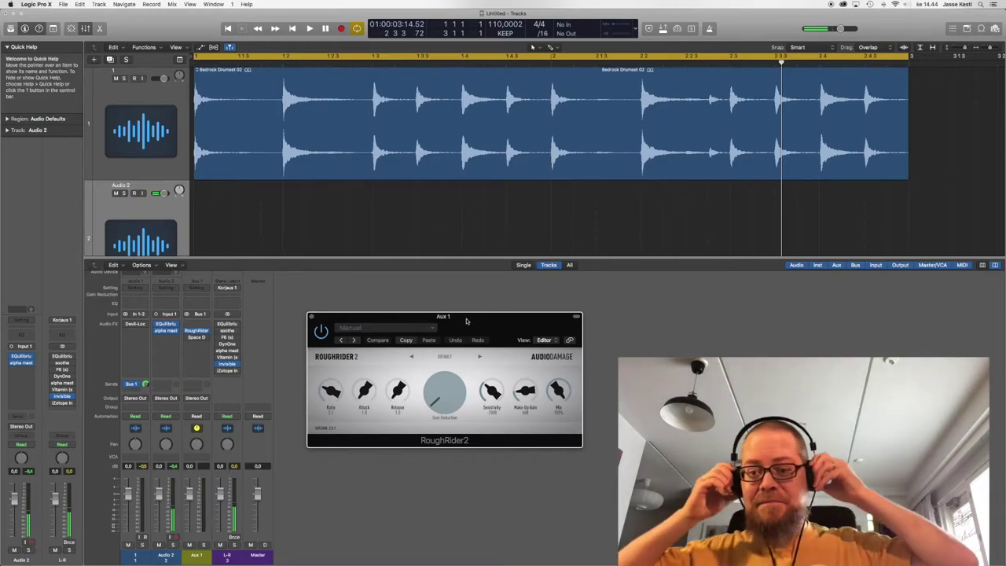
Step: Play the drum loop from the start and set RoughRider2's ratio to 52:1 and sensitivity to -39 dB
key("Return")
key("space")
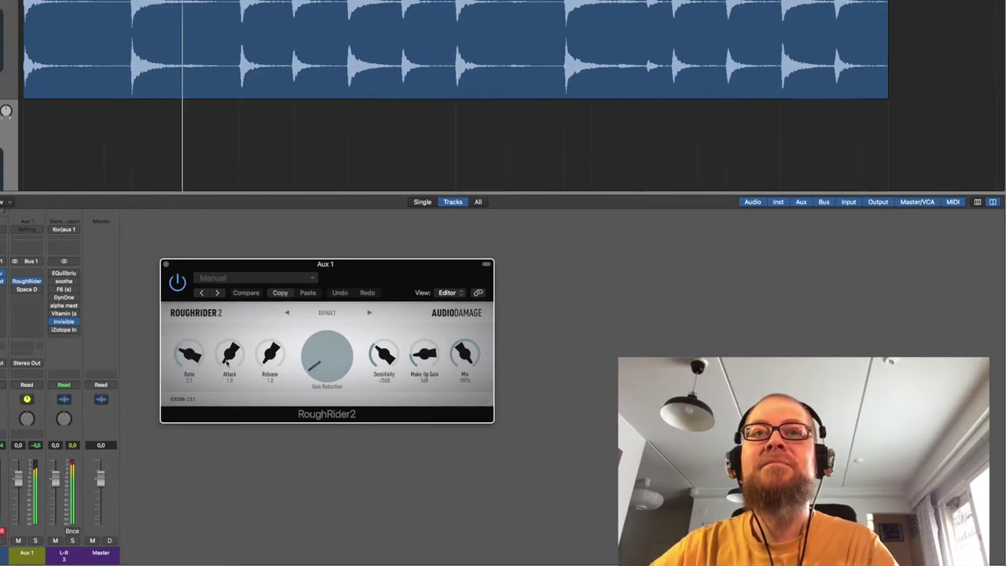
left_click_drag(196, 359, 201, 323)
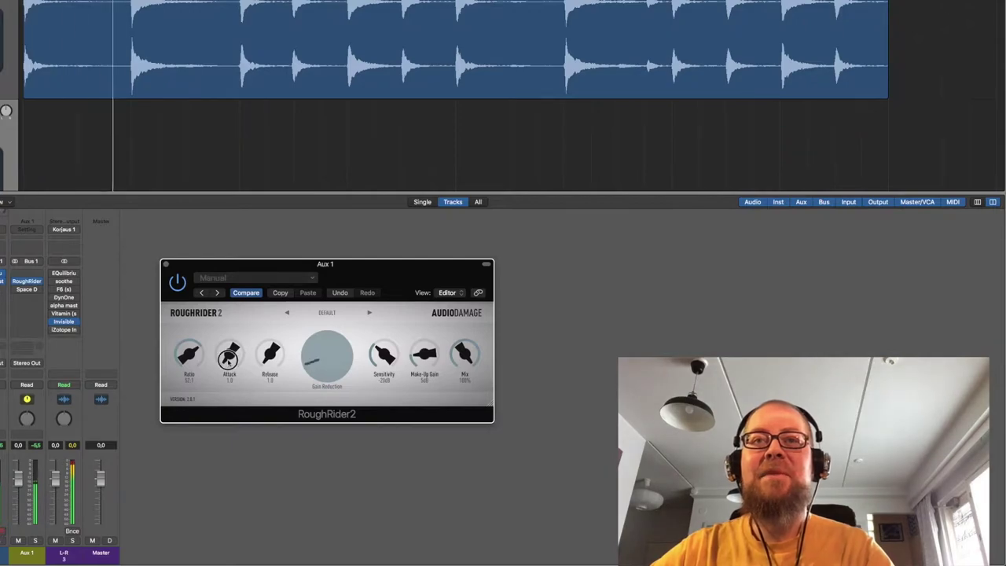
left_click_drag(380, 359, 386, 333)
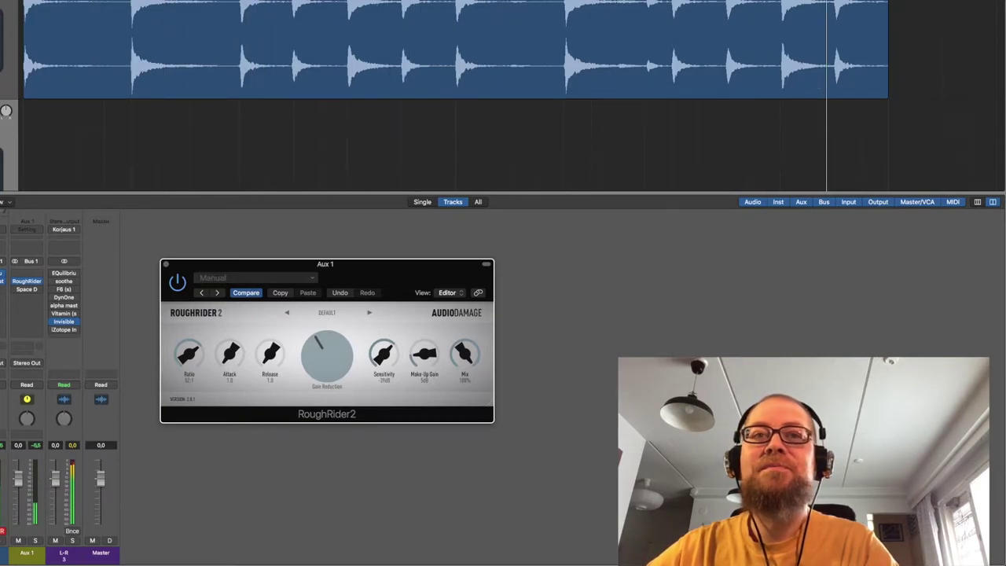
left_click(2, 361)
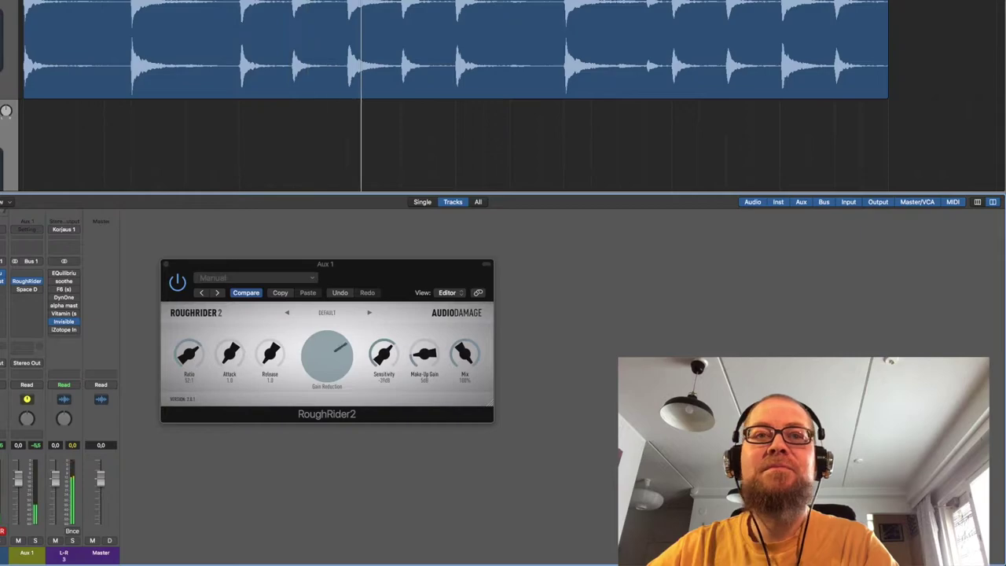
Step: Set RoughRider2's attack to 6.7, release to 3.6, sensitivity to -42 dB and make-up gain to 9 dB
left_click_drag(231, 355, 245, 288)
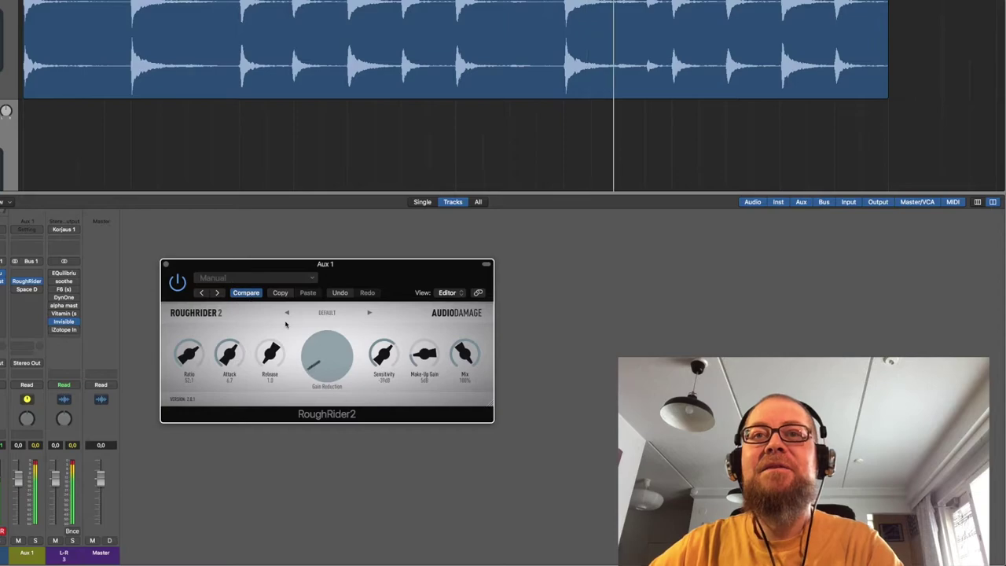
left_click_drag(269, 353, 268, 323)
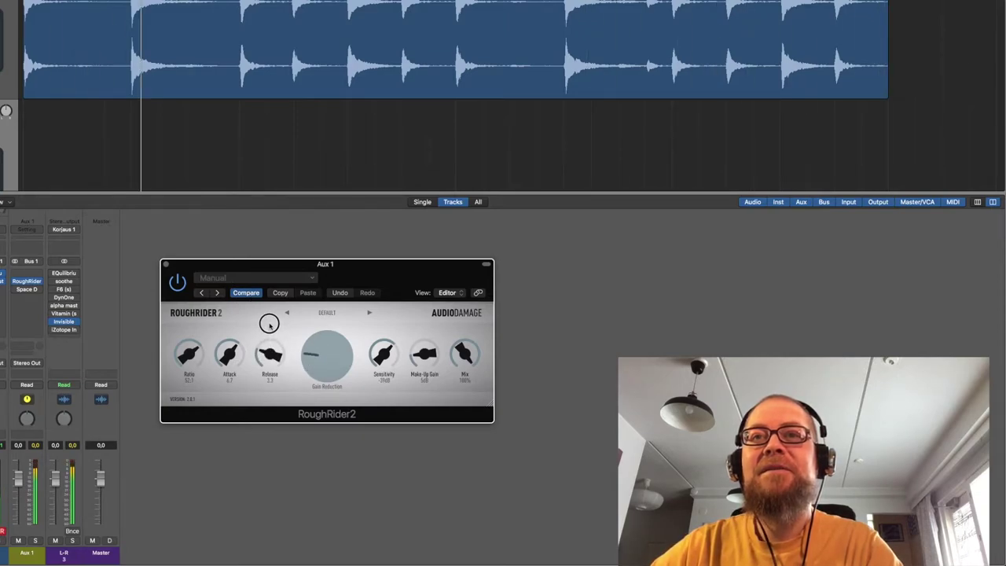
mouse_move(387, 361)
left_mouse_down()
mouse_move(385, 326)
mouse_move(382, 352)
left_mouse_up()
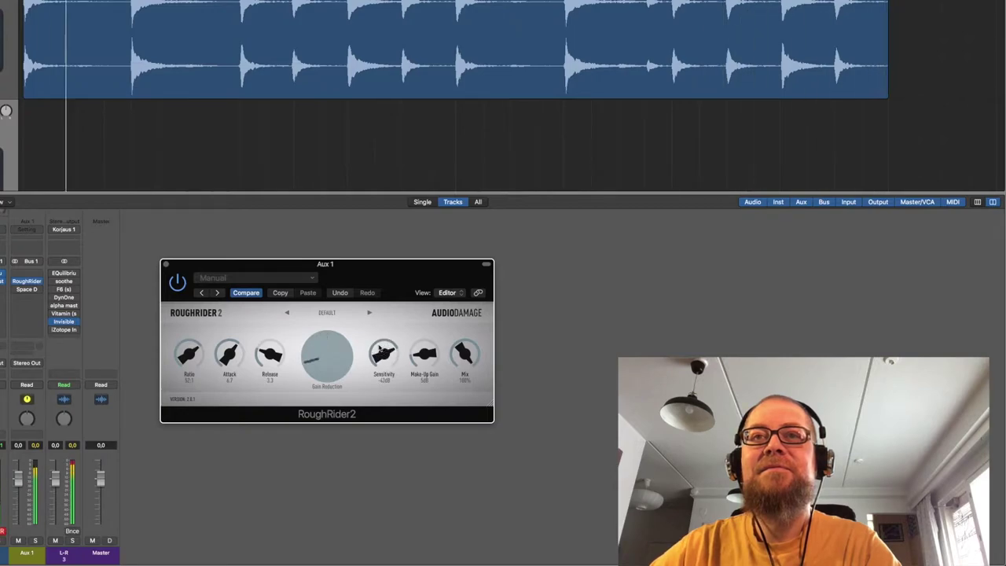
left_click_drag(269, 351, 269, 346)
left_click_drag(424, 354, 423, 343)
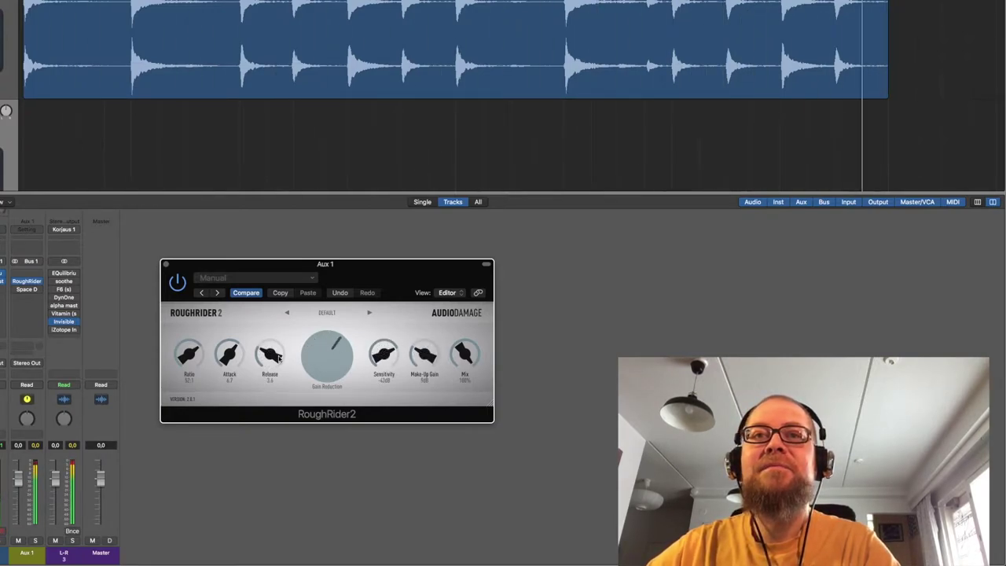
Step: Refine RoughRider2 with a higher ratio, attack 6.2, release 2.0, make-up gain 15 dB and sensitivity -49 dB
left_click_drag(271, 351, 223, 357)
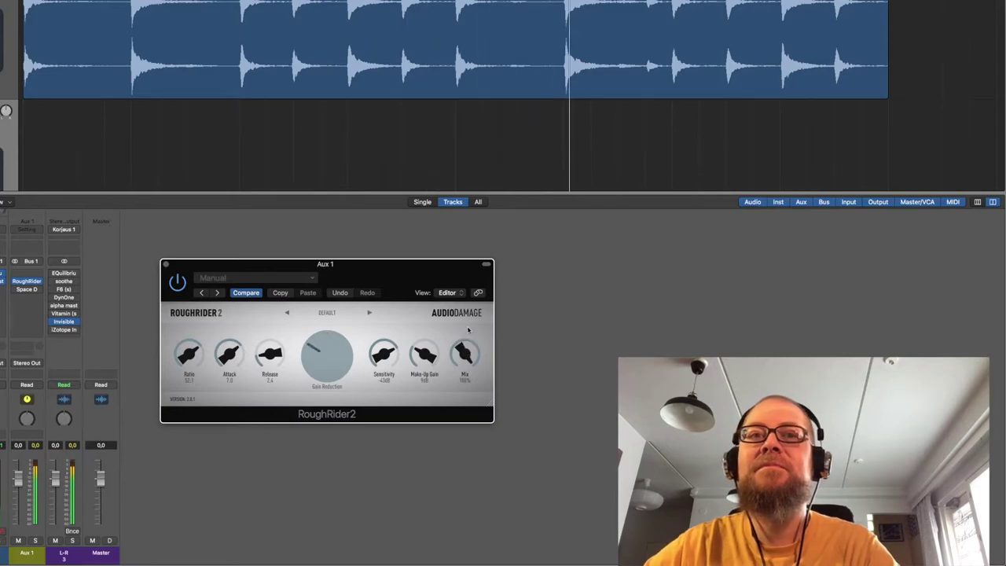
left_click_drag(424, 357, 431, 333)
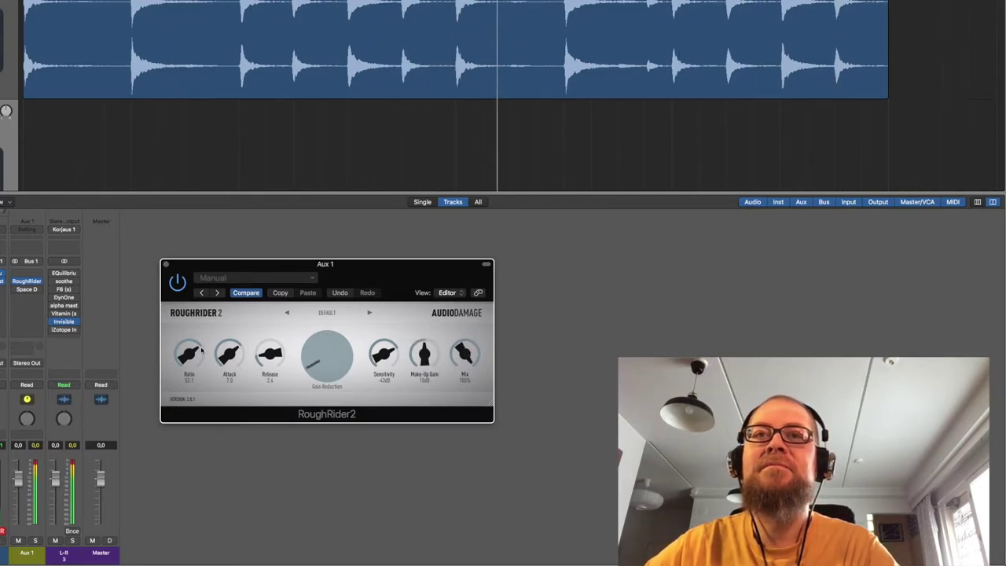
mouse_move(384, 355)
left_mouse_down()
mouse_move(387, 337)
mouse_move(383, 344)
left_mouse_up()
left_click_drag(186, 359, 229, 357)
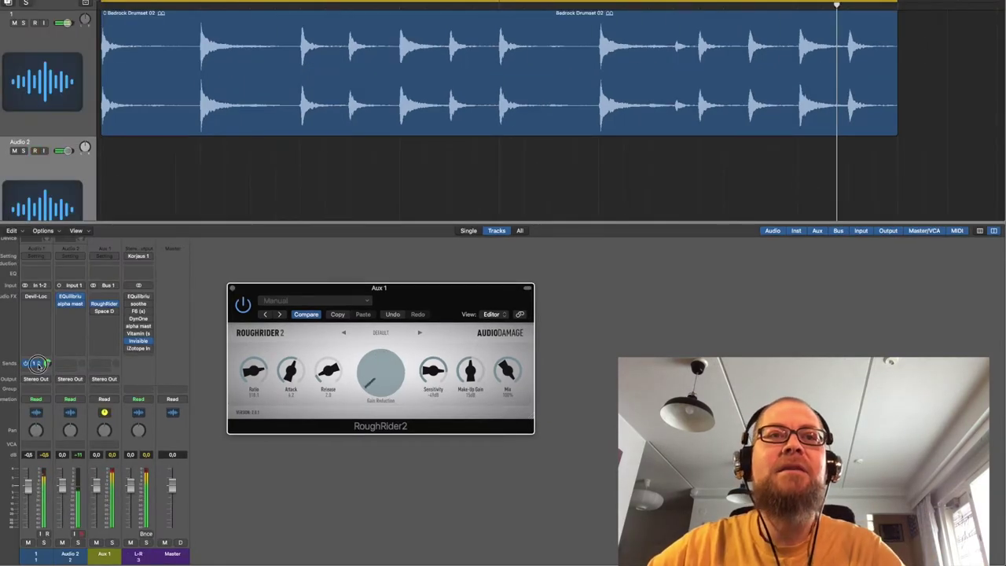
Step: Set the drum channel's Bus 1 send to Post Fader and pull the drum channel's volume fader fully down
left_click(37, 365)
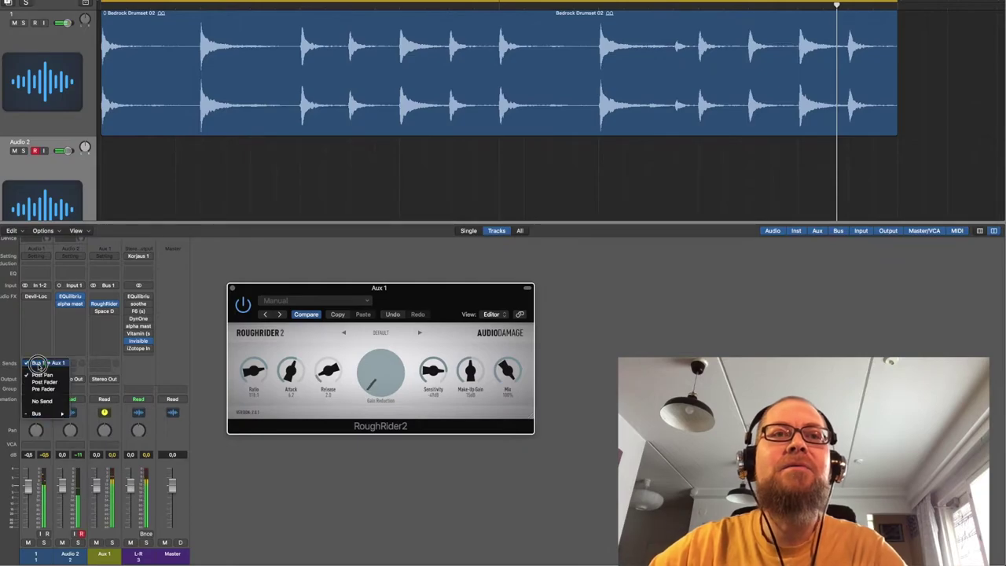
mouse_move(49, 415)
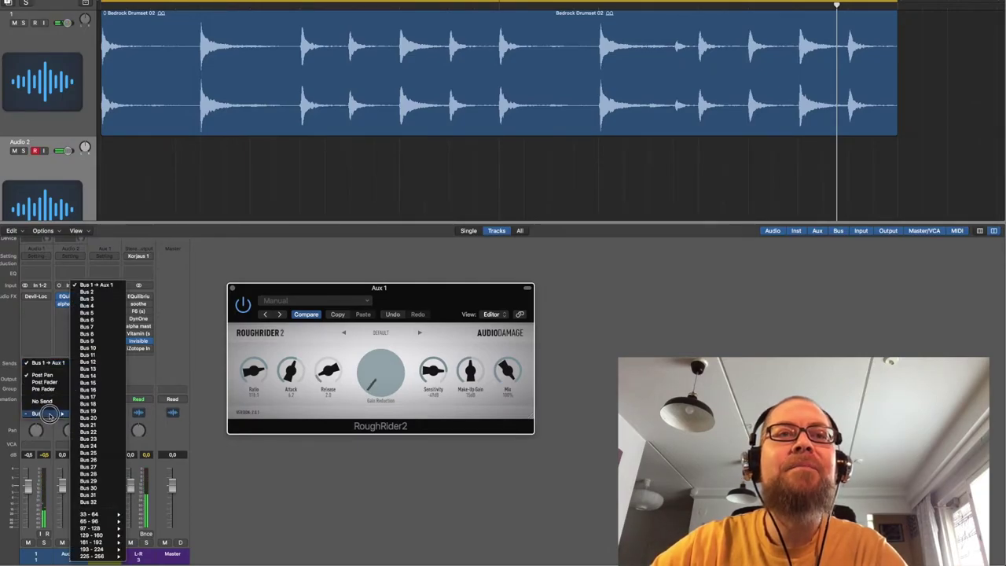
left_click(54, 383)
left_click_drag(28, 485, 27, 561)
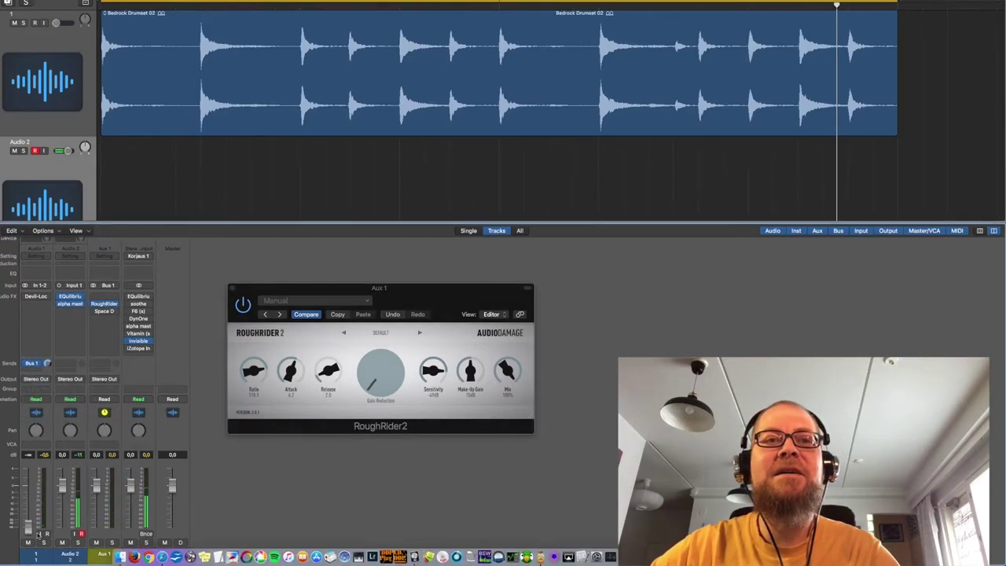
Step: Compare the send during playback with the drum fader down and switch the drum channel's Bus 1 send to Pre Fader
left_click(245, 311)
left_click(245, 311)
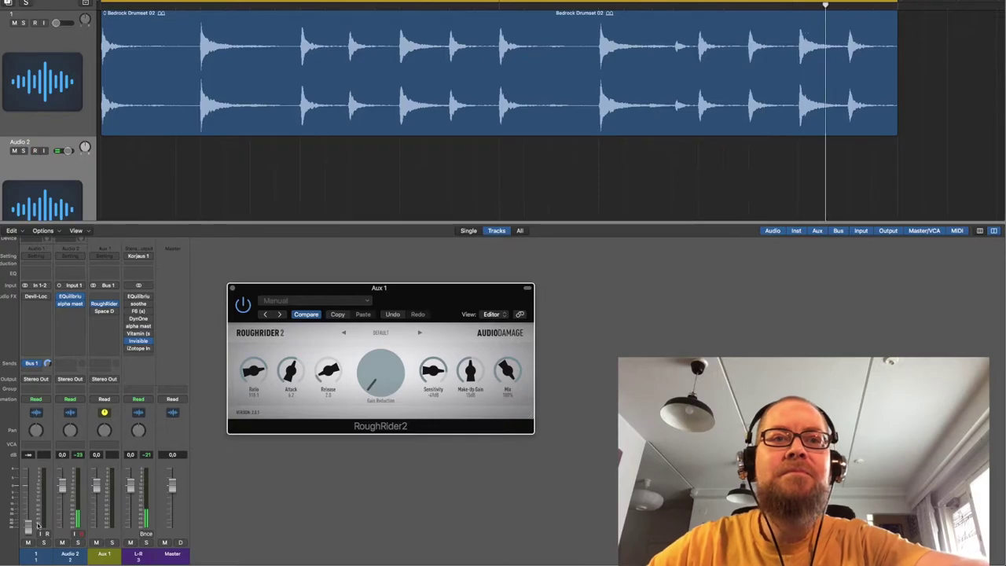
mouse_move(28, 524)
left_mouse_down()
mouse_move(41, 467)
mouse_move(38, 507)
left_mouse_up()
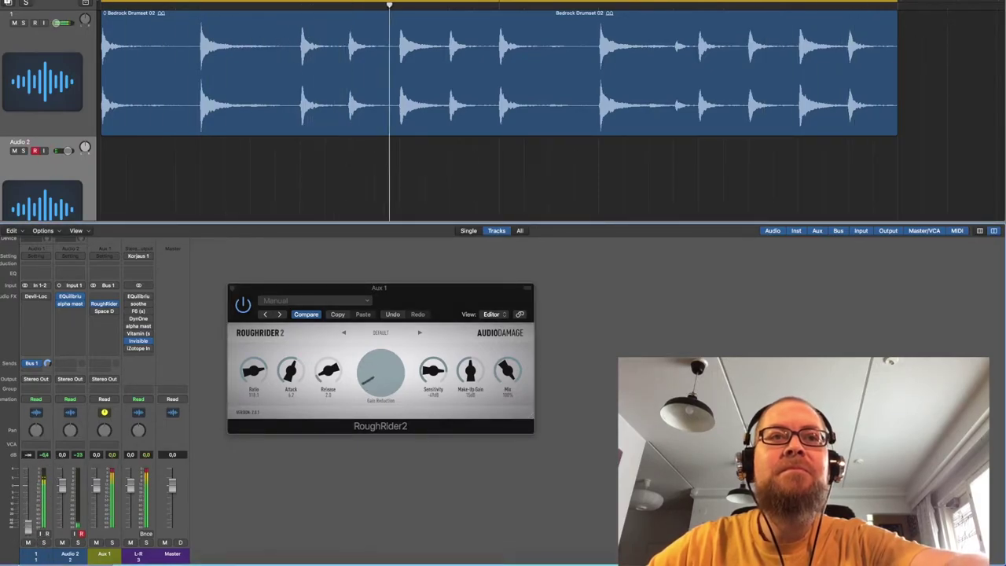
left_click(36, 363)
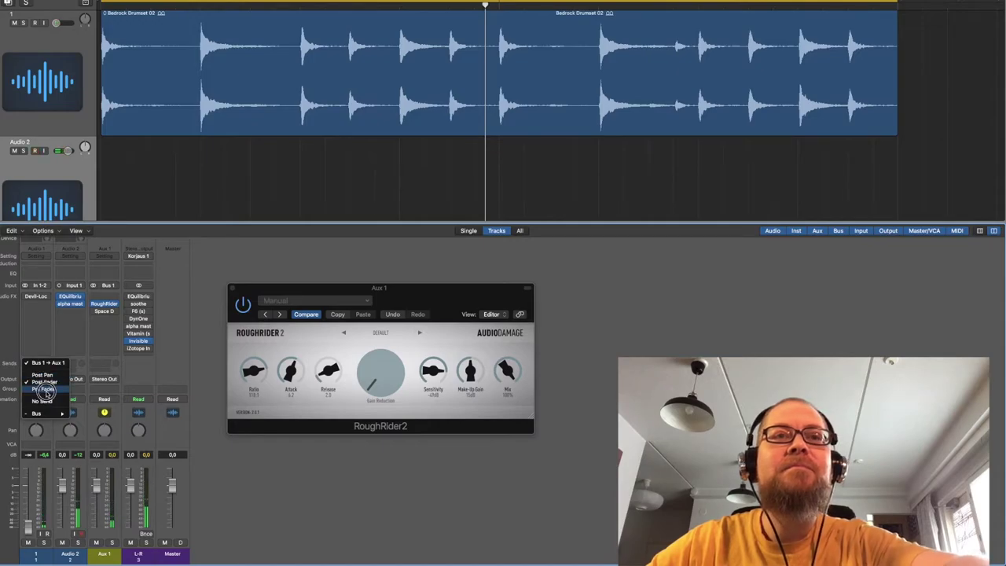
left_click(45, 390)
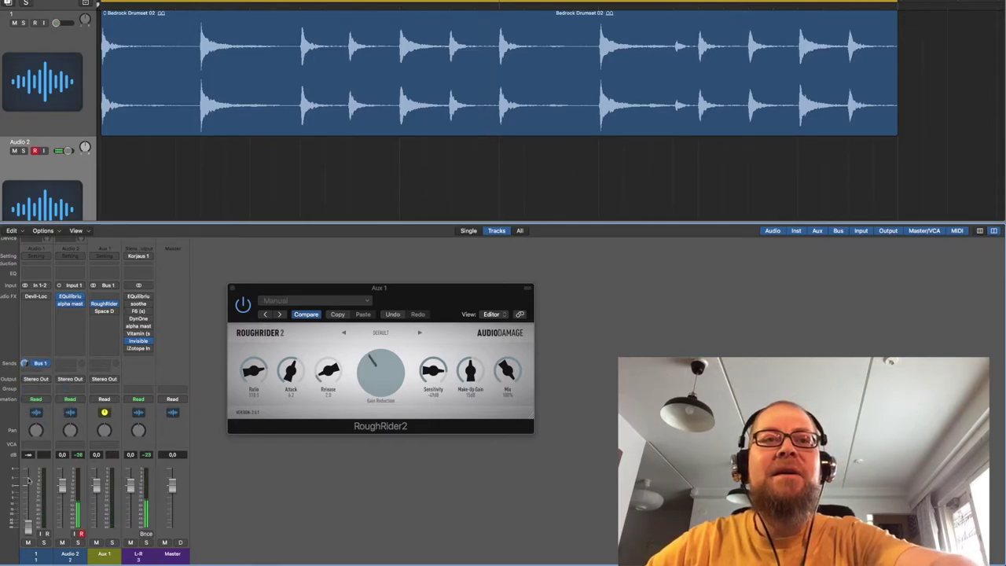
Step: Set RoughRider2's make-up gain to about 13 dB and attack to 5.8, and readjust its release during playback
left_click_drag(477, 378, 476, 387)
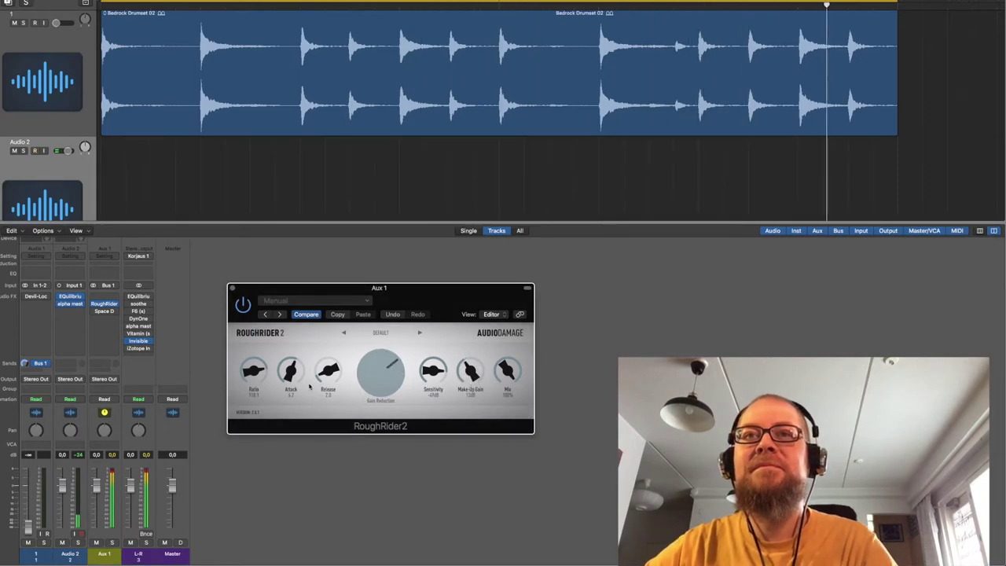
mouse_move(292, 366)
left_mouse_down()
mouse_move(286, 403)
mouse_move(291, 385)
left_mouse_up()
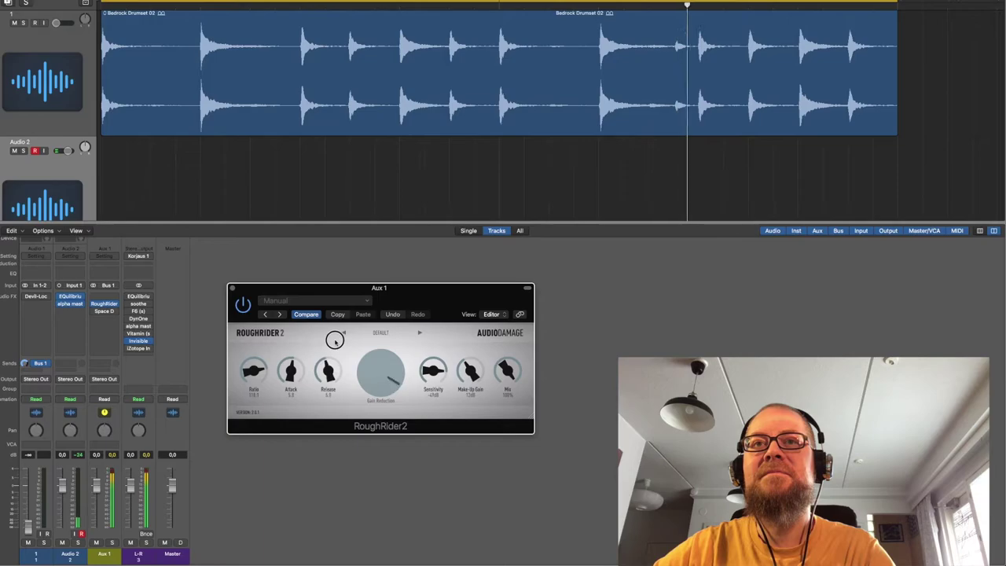
left_click_drag(335, 342, 330, 363)
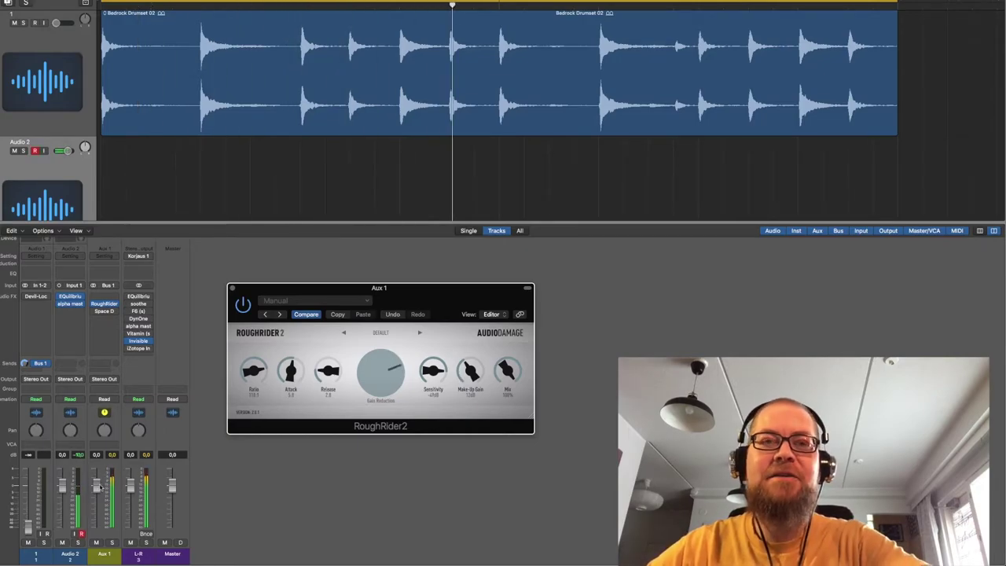
Step: With the drum fader at 0 dB, pull Aux 1 fully down and blend it back to about -6 dB, comparing with it muted
left_click_drag(100, 487, 96, 525)
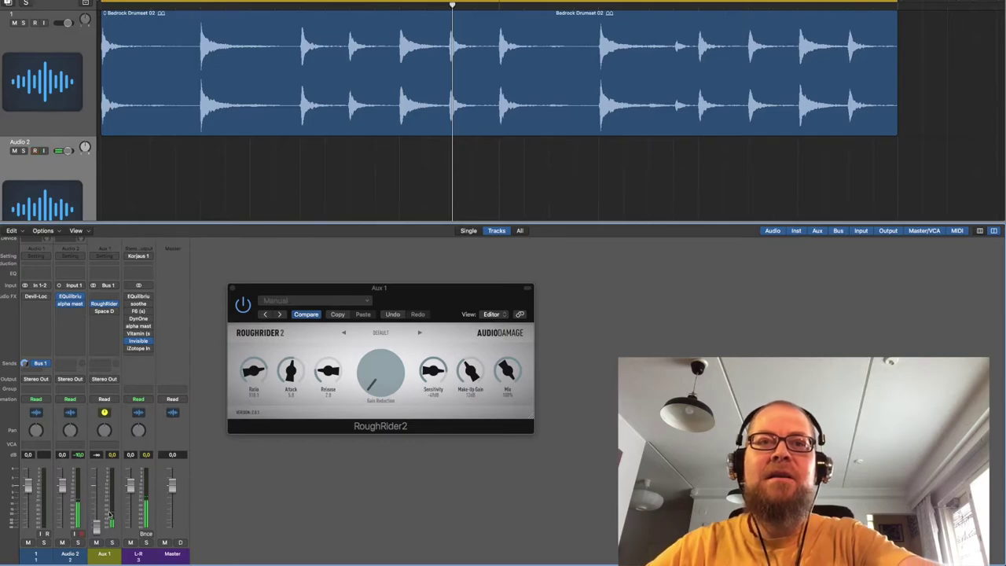
key("space")
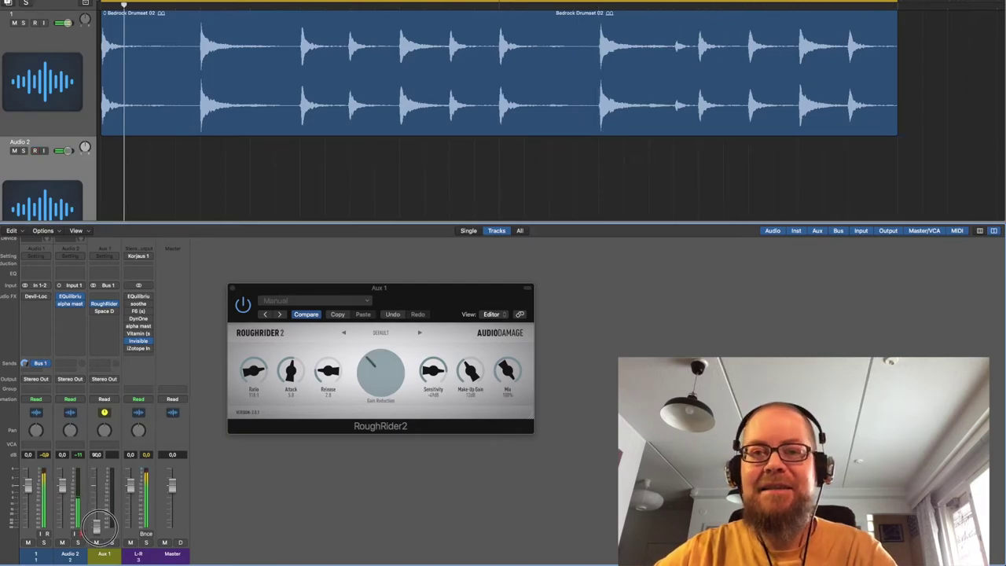
left_click_drag(97, 524, 103, 494)
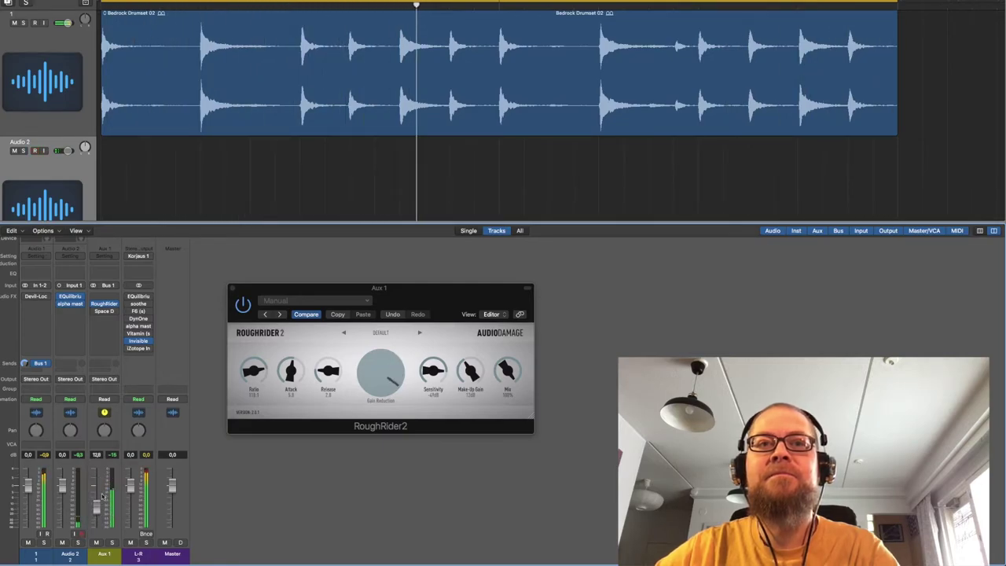
left_click(97, 543)
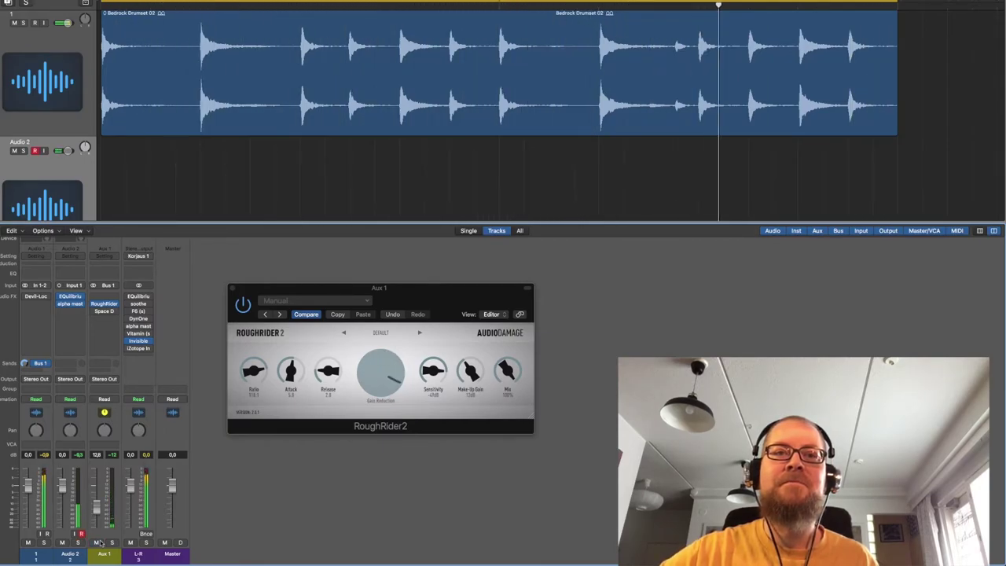
left_click_drag(100, 507, 102, 494)
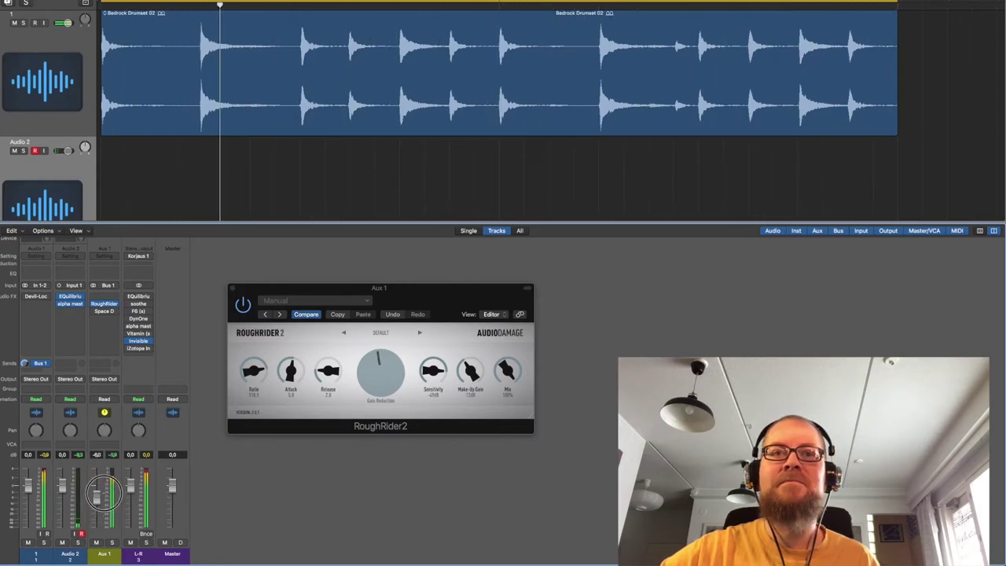
left_click(96, 543)
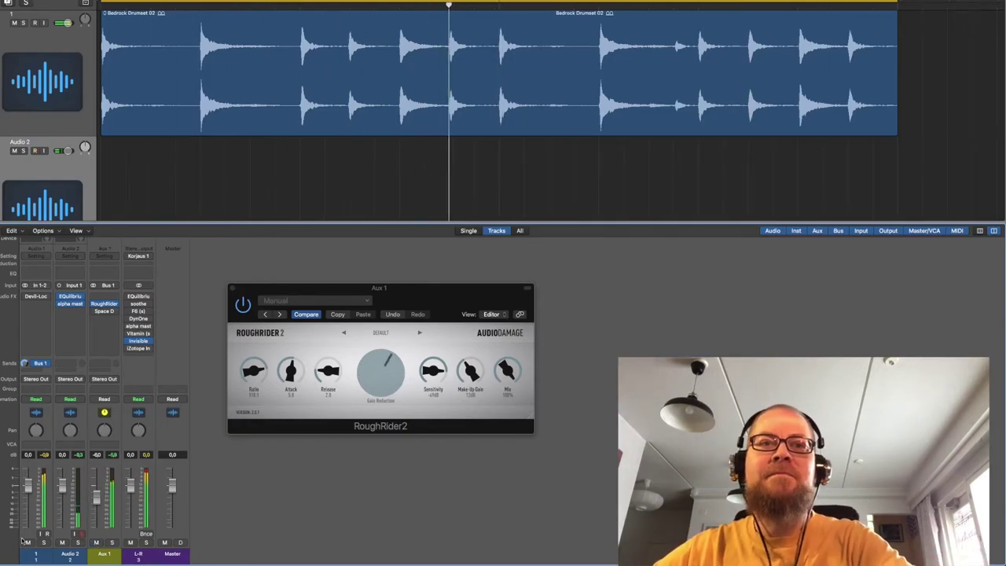
Step: Pull the drum channel's fader fully down and fine-tune RoughRider2's attack to about 6.9, along with its release and sensitivity
left_click_drag(28, 483, 28, 554)
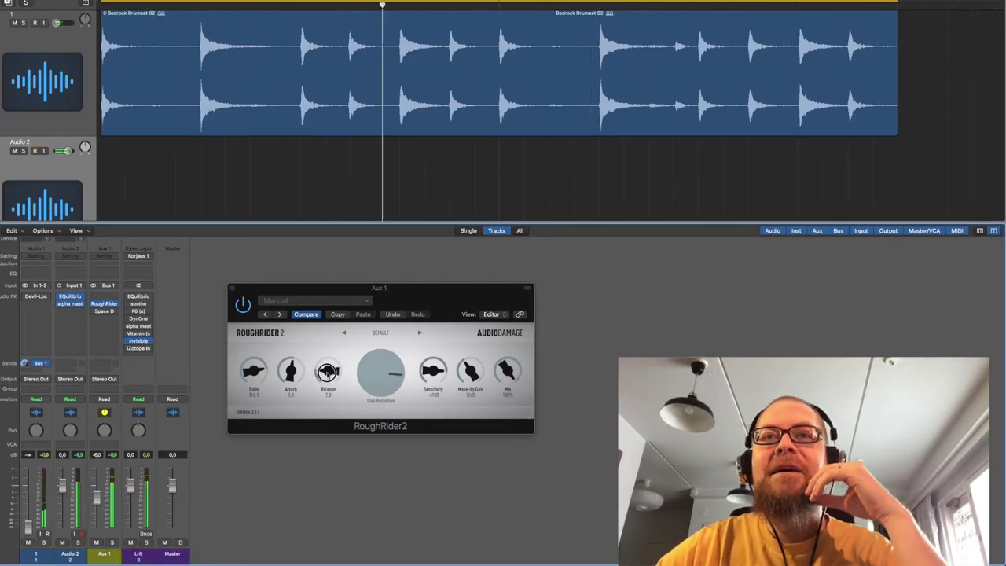
left_click(328, 365)
left_click_drag(290, 386, 322, 378)
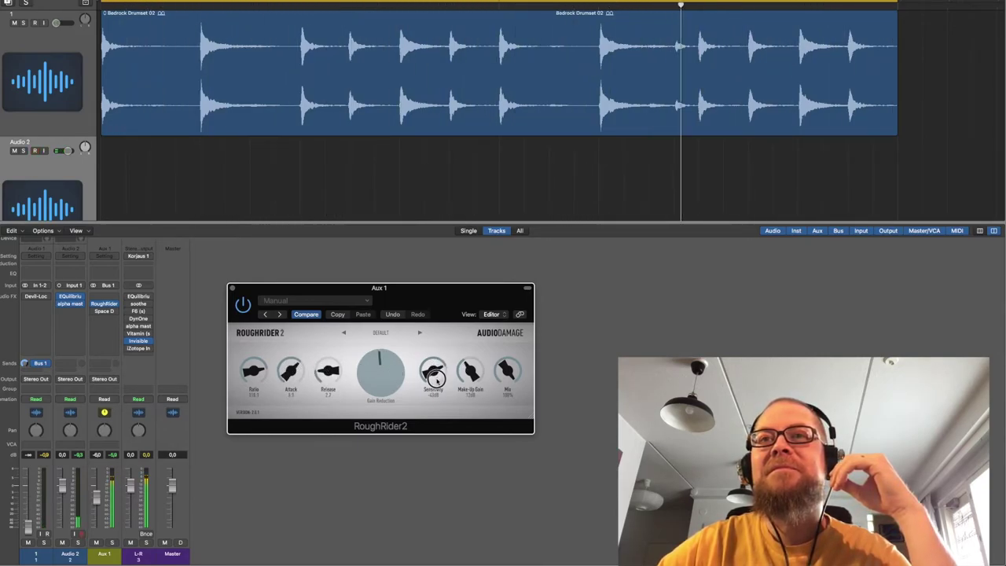
left_click_drag(436, 380, 436, 382)
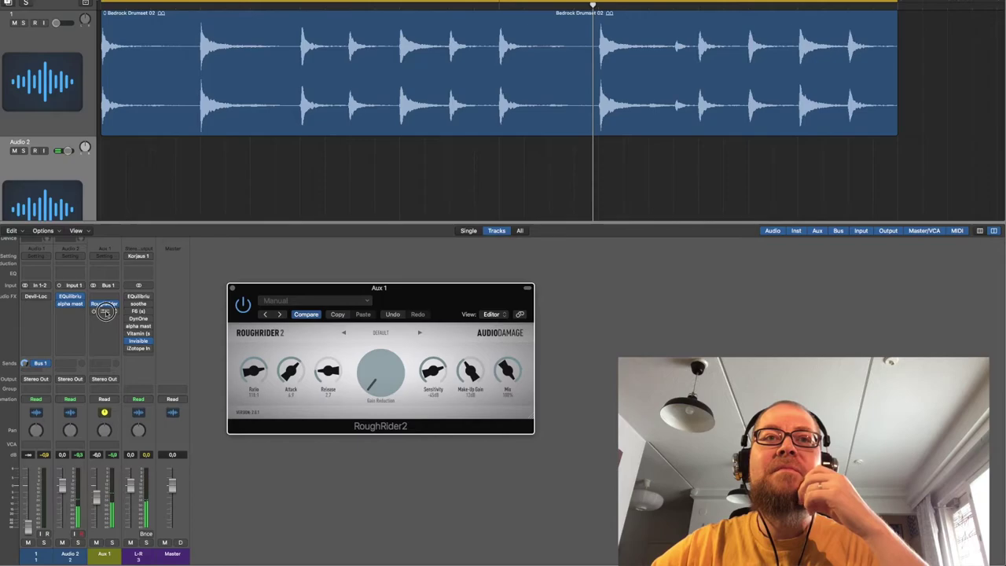
Step: Load the impulse response P071 - Studio A from the Bricasti M7 05 Rooms folder into Aux 1's Space Designer
left_click(104, 312)
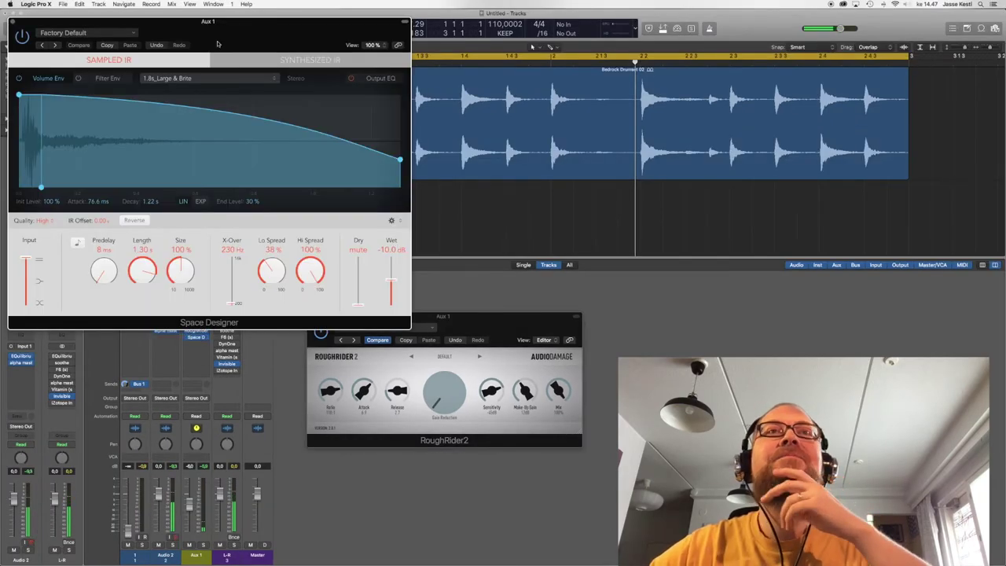
left_click(177, 78)
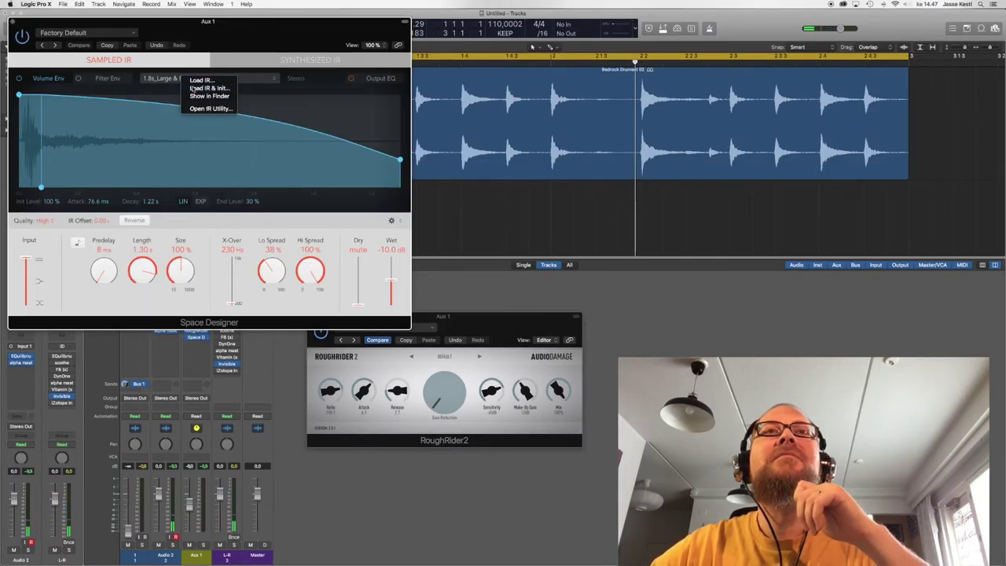
left_click(328, 145)
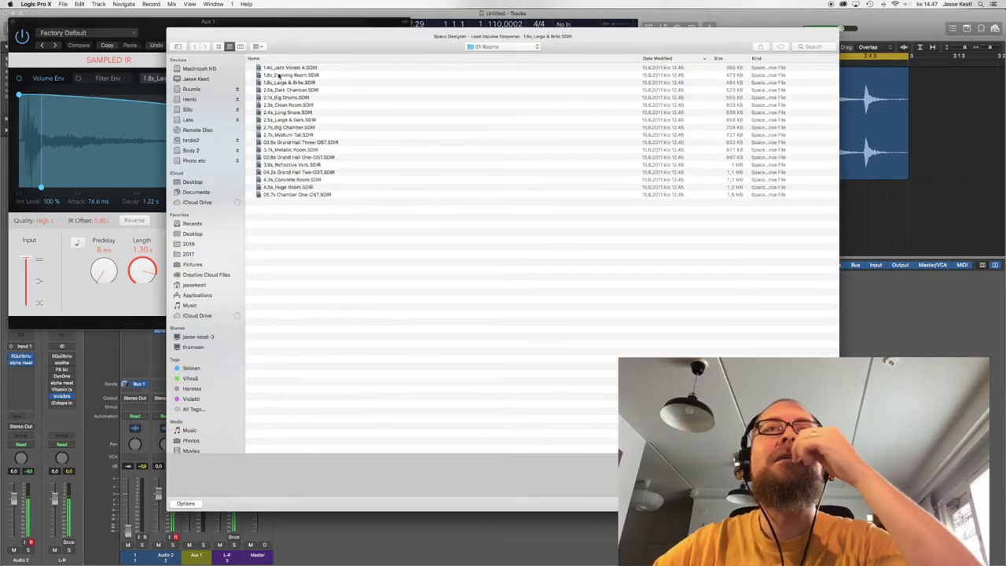
left_click(510, 48)
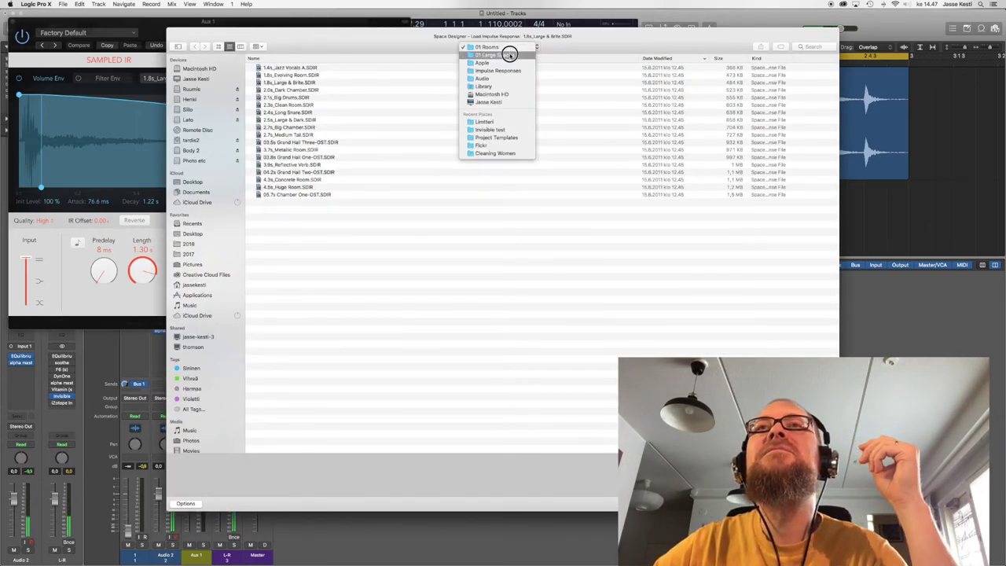
left_click(507, 71)
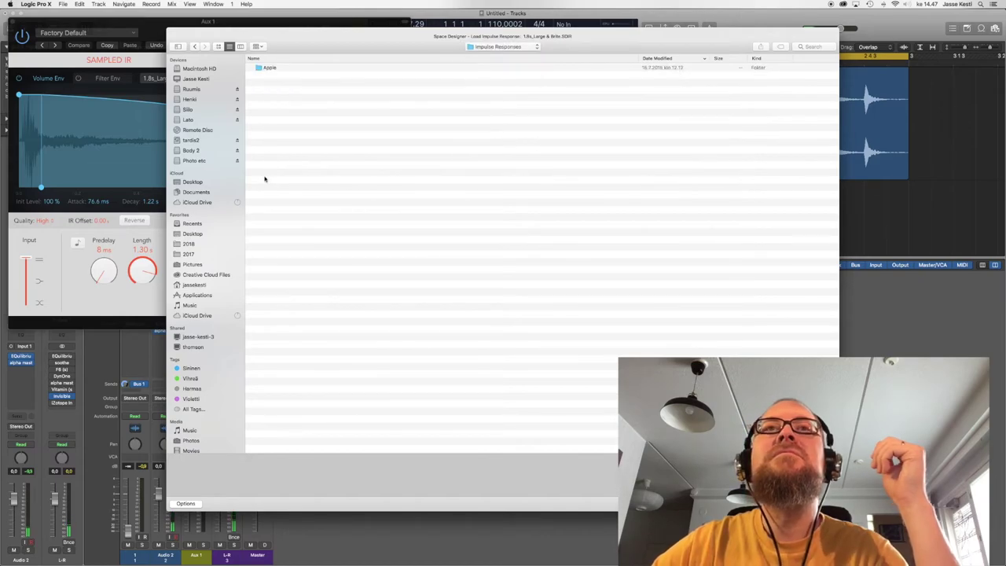
double_click(270, 68)
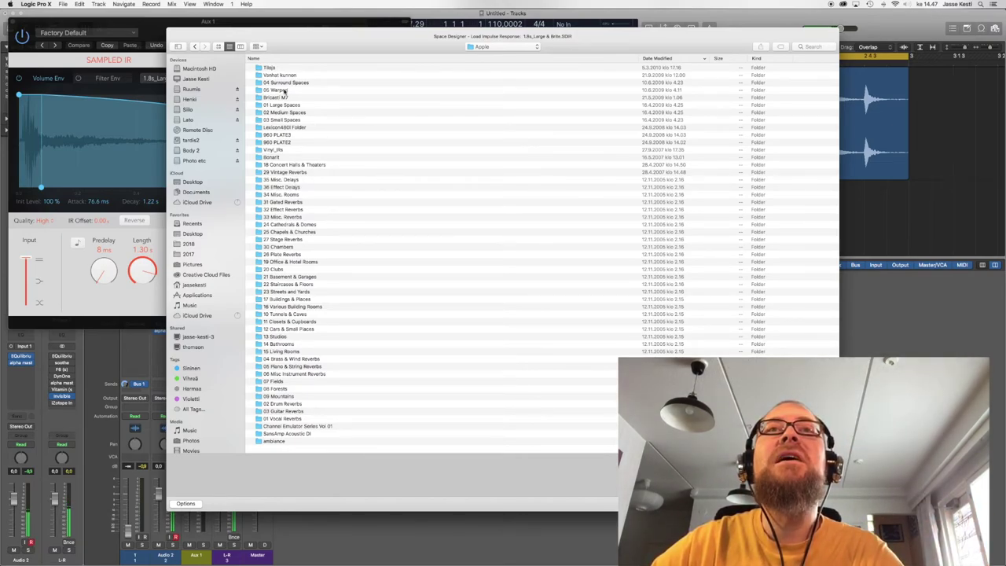
double_click(276, 97)
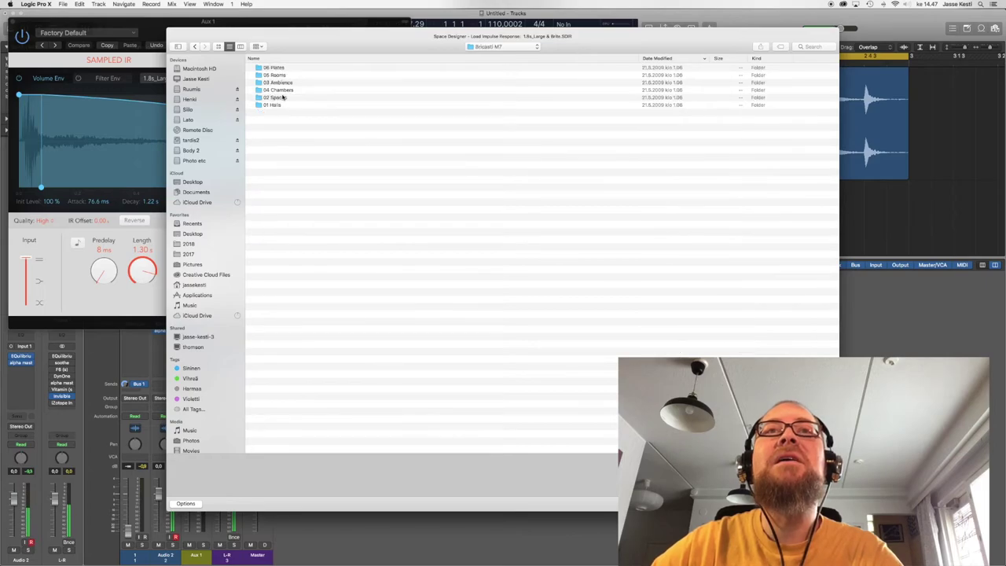
double_click(277, 76)
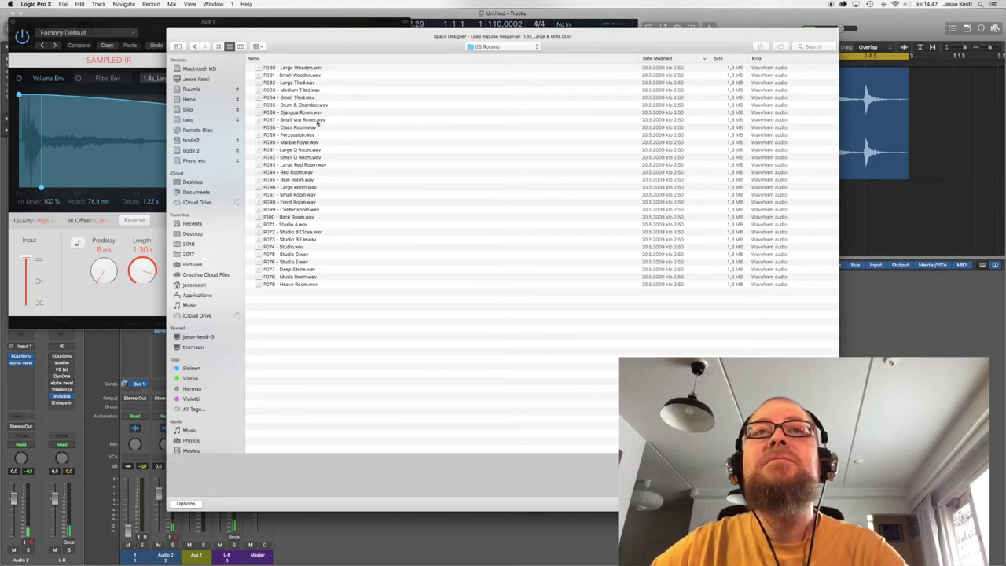
left_click(295, 224)
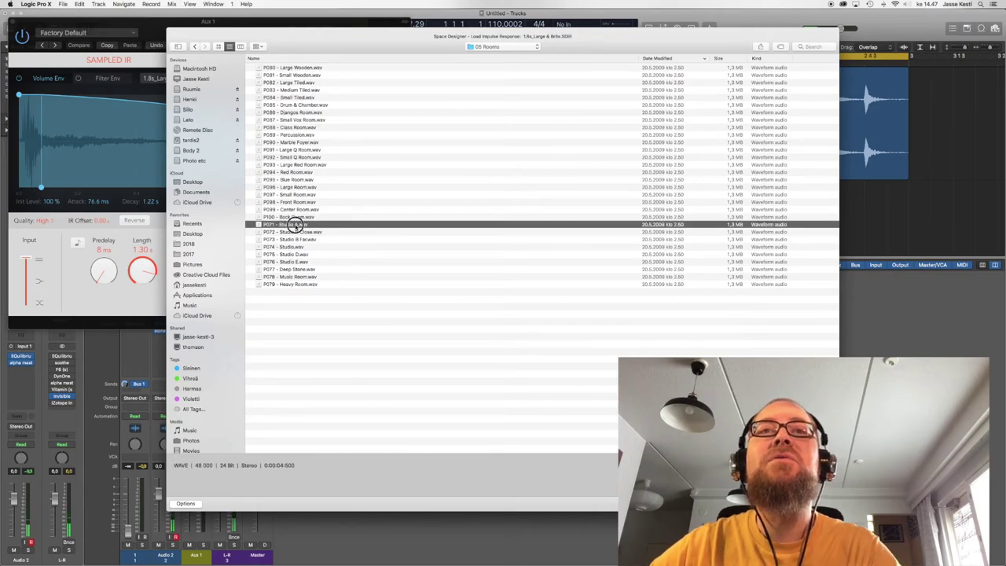
double_click(295, 224)
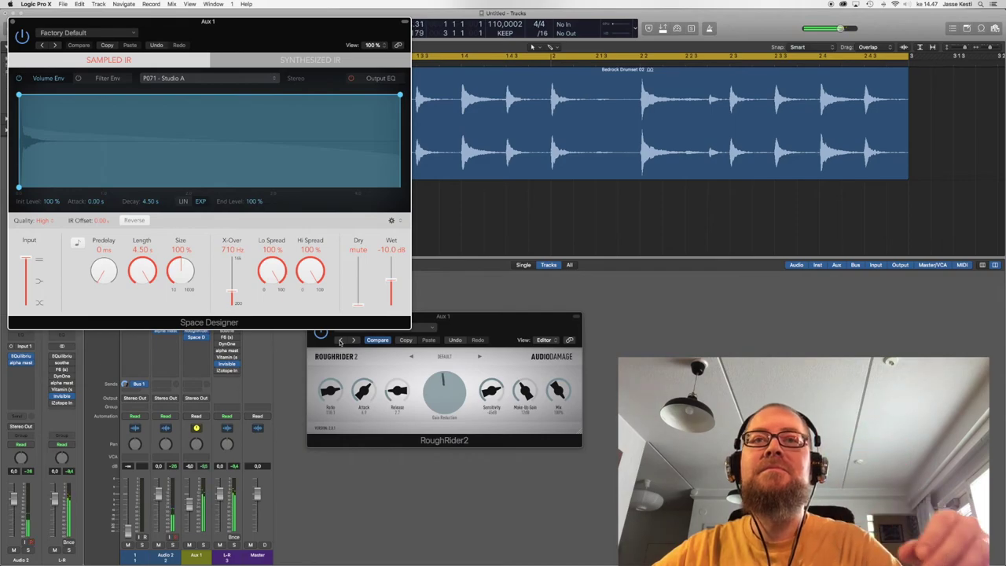
Step: Bypass RoughRider2 and set Space Designer's dry level to 0.0 dB and wet level to -12.5 dB
left_click(321, 333)
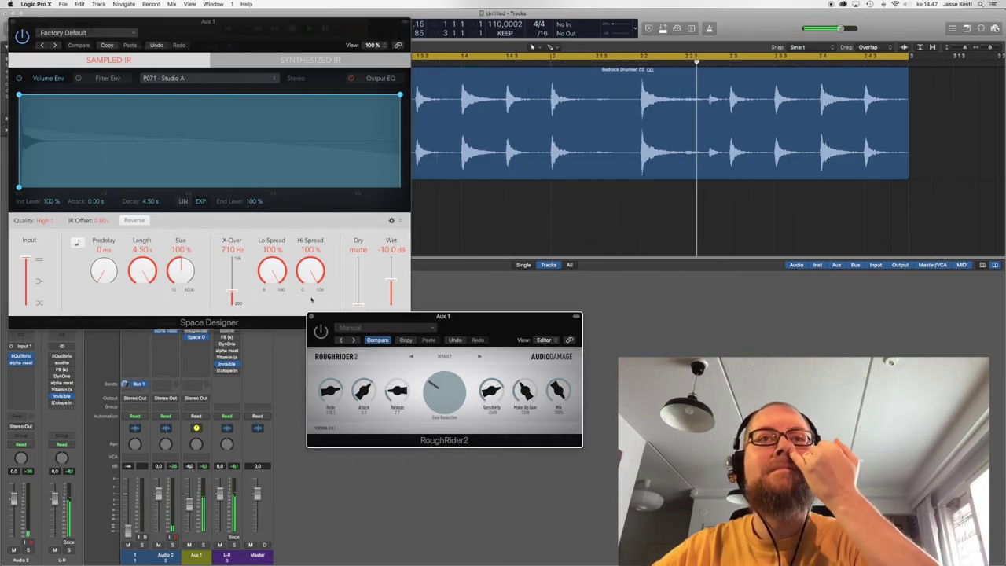
left_click(307, 302)
left_click_drag(359, 294, 360, 229)
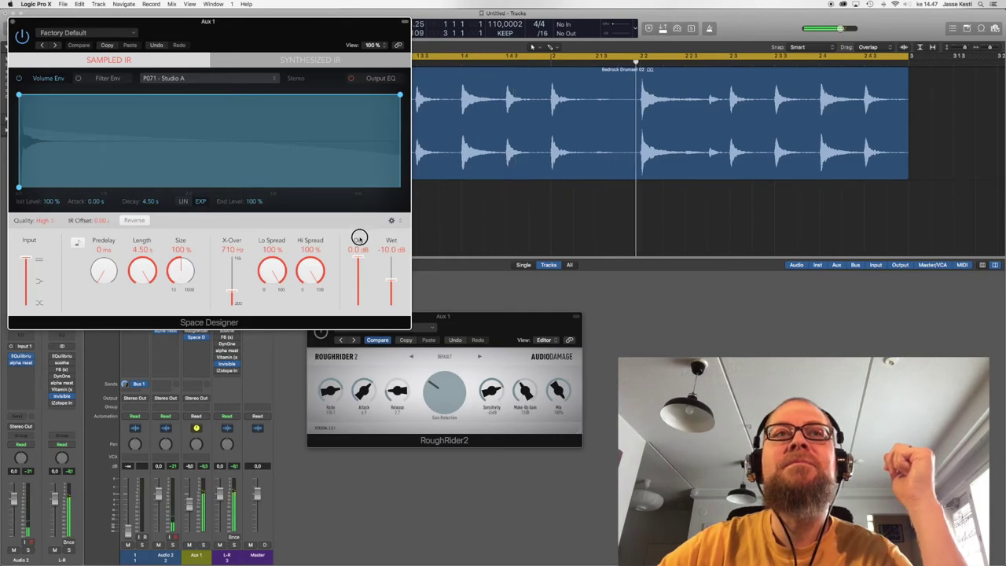
left_click_drag(392, 279, 390, 283)
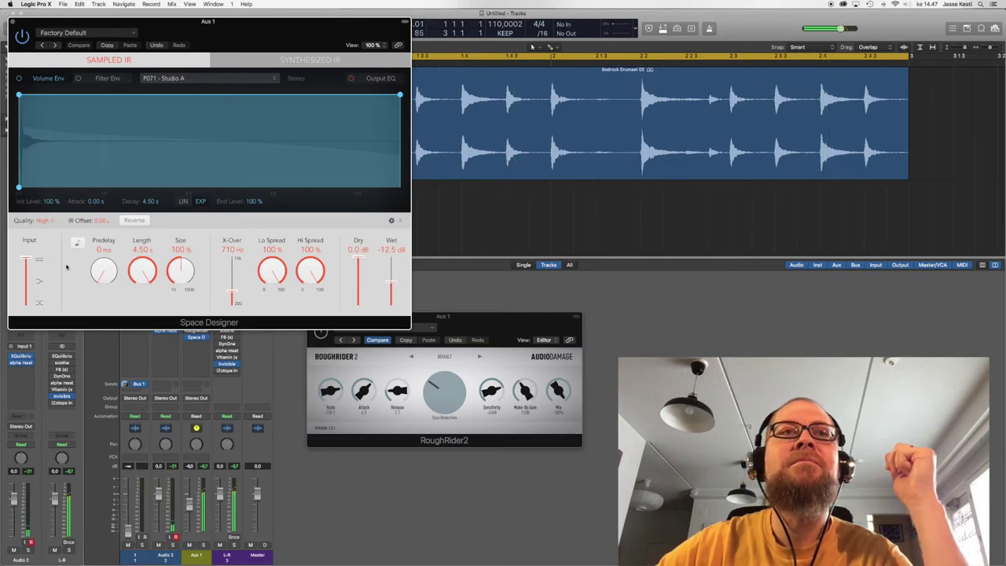
Step: Try tempo-synced predelay in Space Designer, return it to 0 ms and set the crossover to 620 Hz
left_click(78, 243)
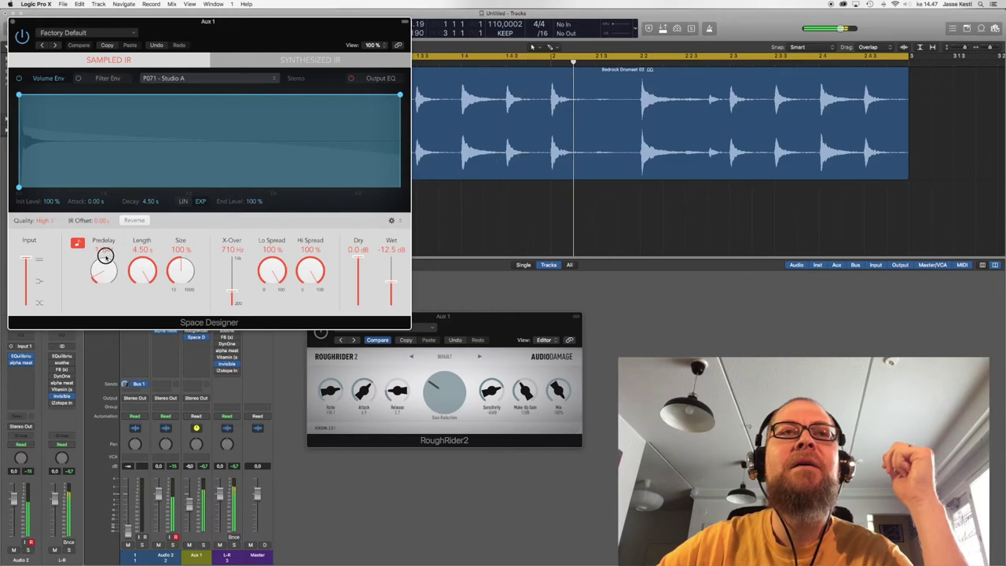
left_click_drag(107, 242, 99, 272)
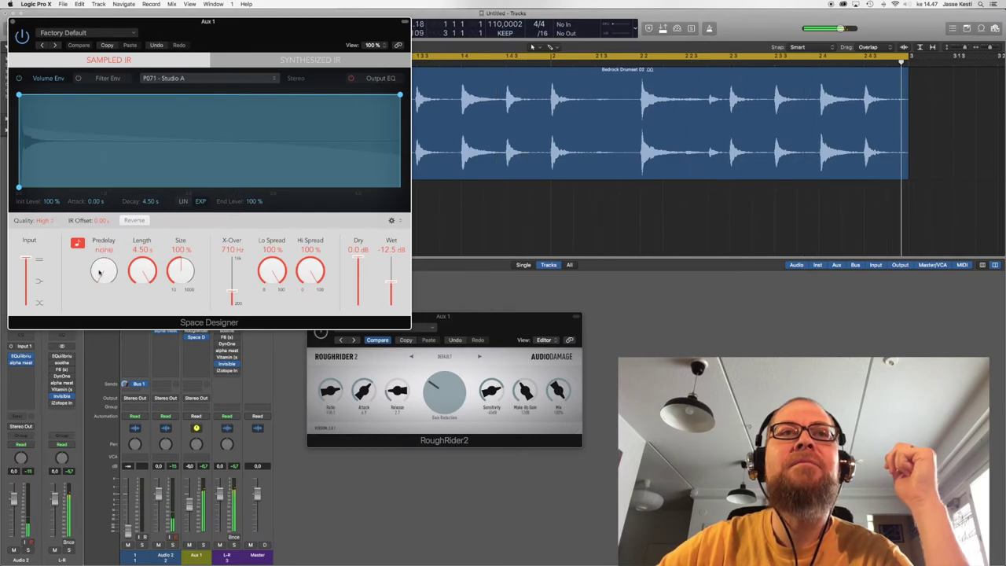
left_click_drag(238, 292, 235, 295)
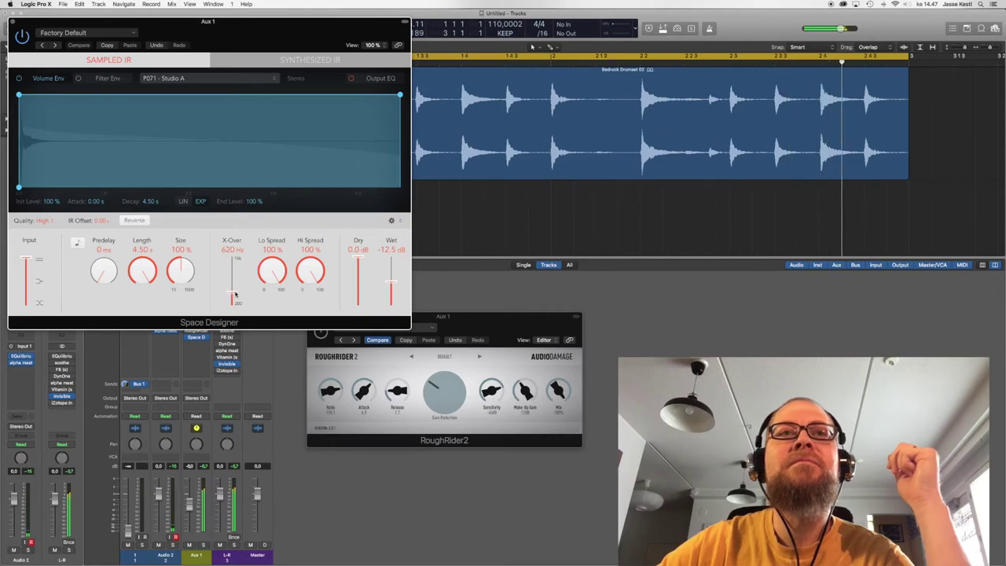
Step: Re-enable RoughRider2 ahead of the reverb and lower Space Designer's wet level to -17.5 dB
left_click(357, 357)
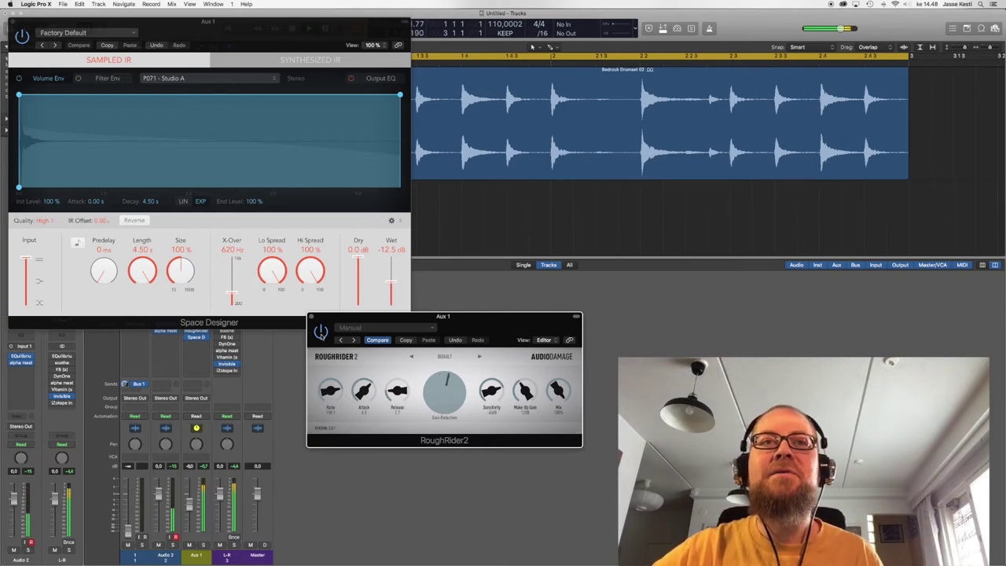
left_click(396, 277)
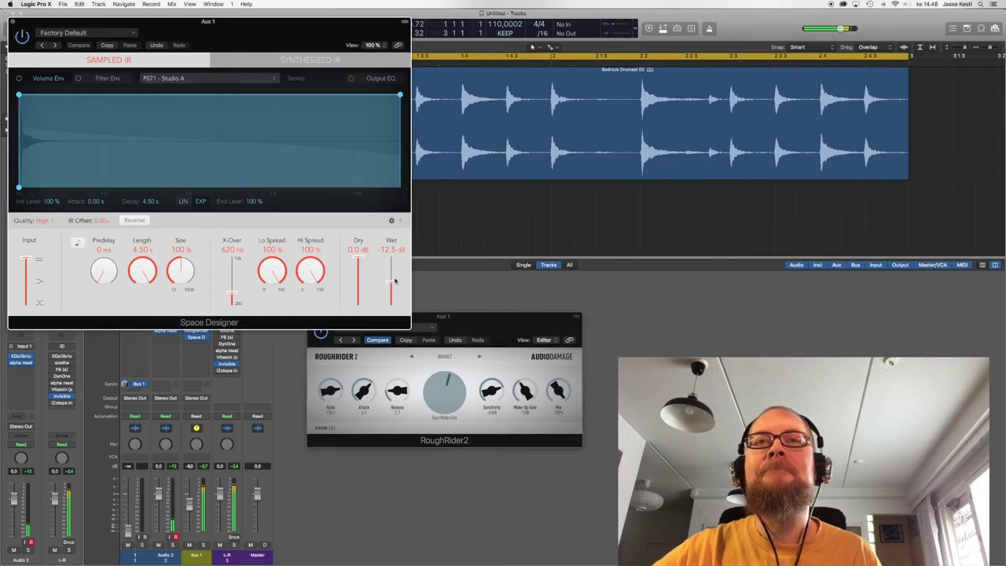
mouse_move(396, 283)
left_mouse_down()
mouse_move(395, 311)
mouse_move(398, 292)
left_mouse_up()
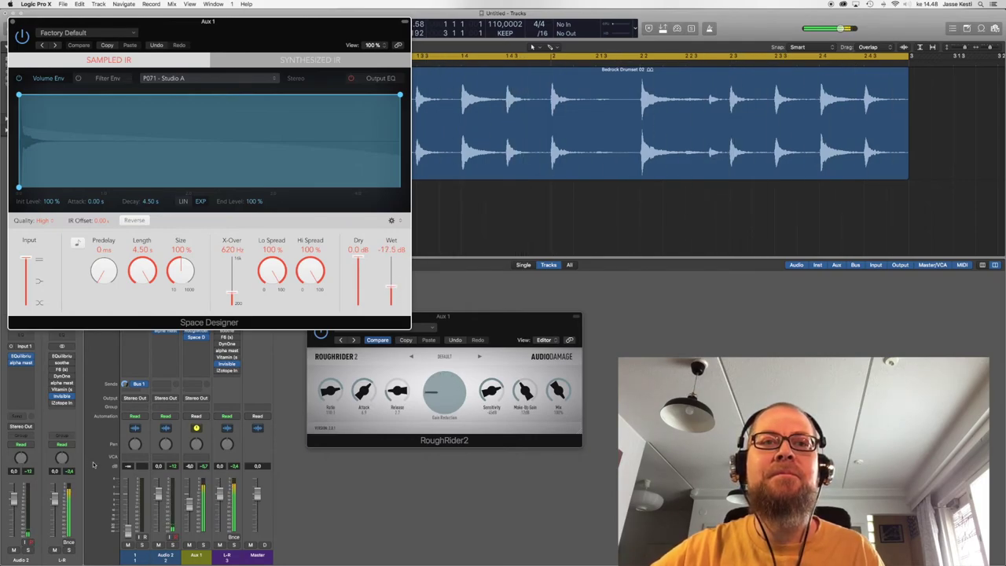
Step: Raise the drum channel's fader to about 0 dB, lower the Aux 1 fader to about -9 dB and close Space Designer
left_click_drag(126, 531, 131, 491)
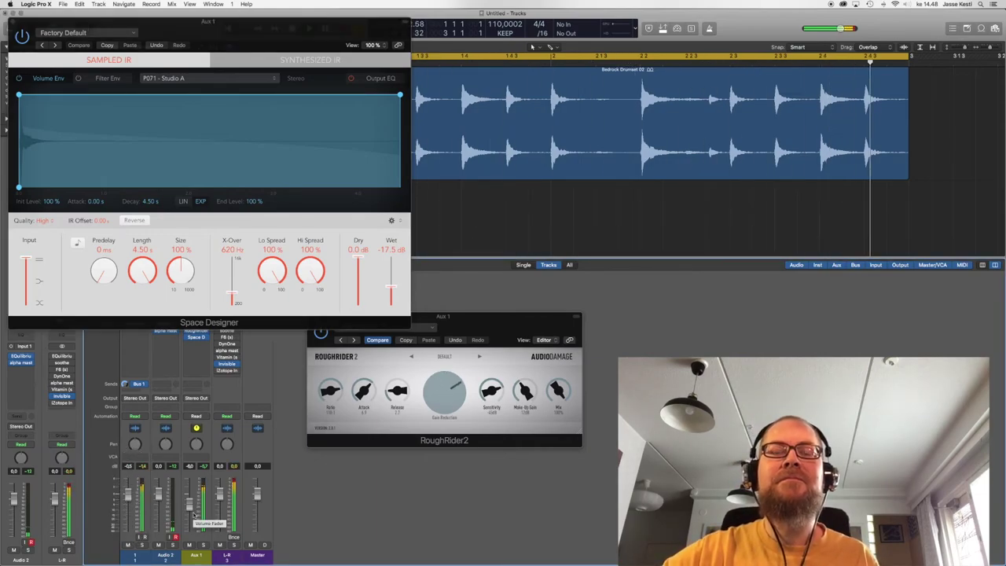
left_click(210, 476)
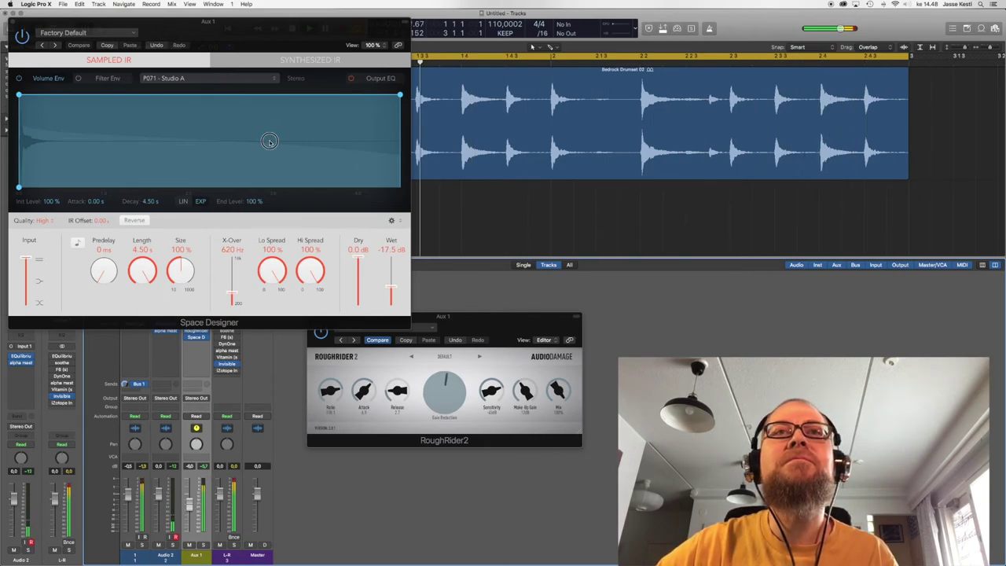
mouse_move(190, 505)
left_mouse_down()
mouse_move(191, 553)
mouse_move(195, 494)
left_mouse_up()
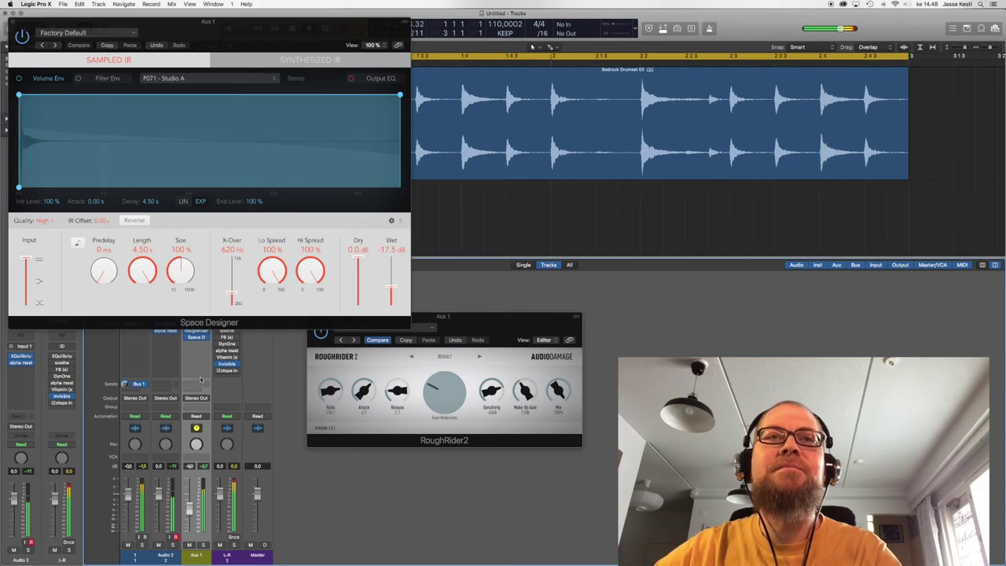
left_click(15, 23)
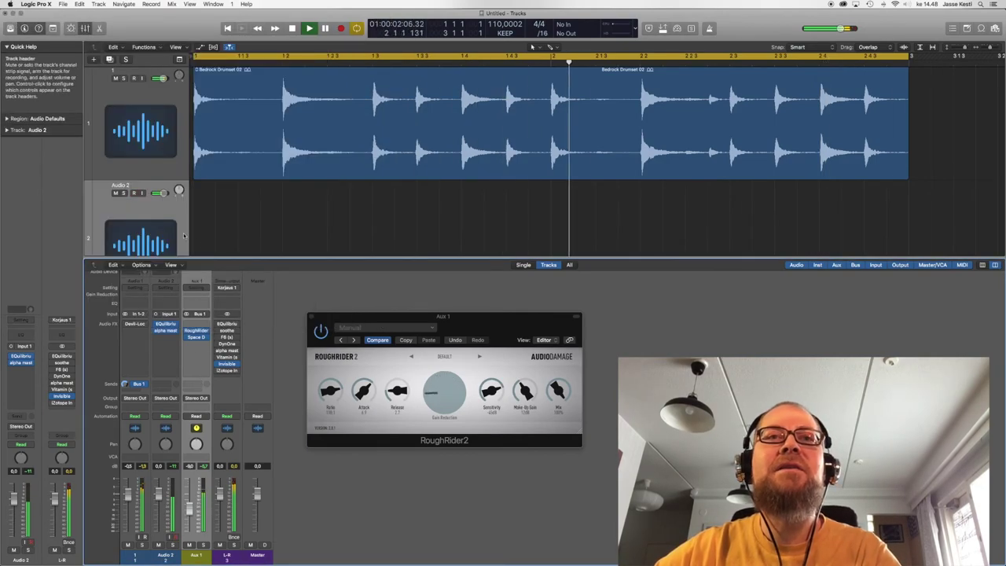
Step: Move Space Designer ahead of RoughRider2 in the Aux 1 effects chain
left_click(196, 338)
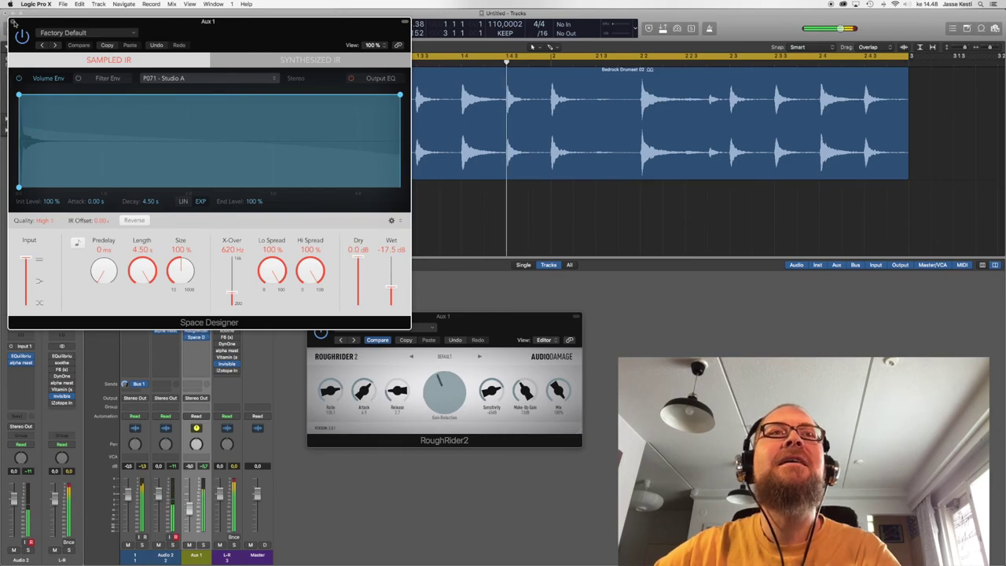
left_click(196, 337)
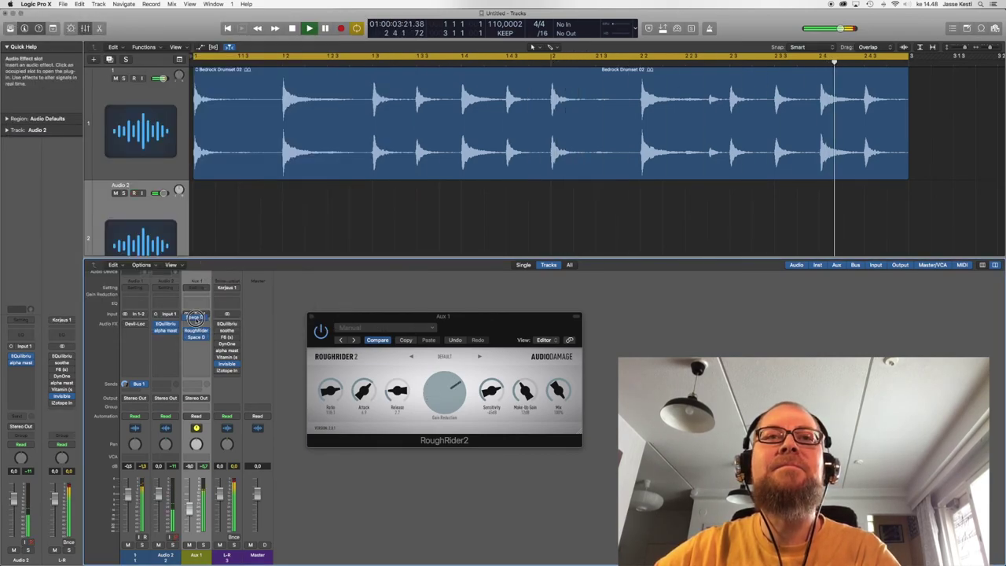
Step: With Aux 1 soloed, set Space Designer's wet level to -8.0 dB, and rebalance the Aux 1 fader with the solo off
left_click(202, 544)
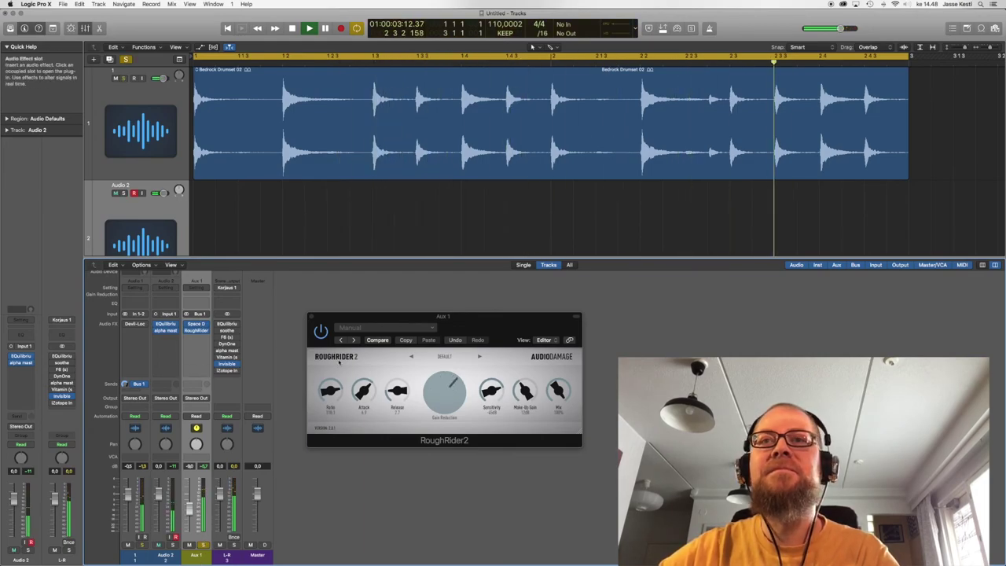
left_click(197, 324)
left_click_drag(397, 287, 396, 274)
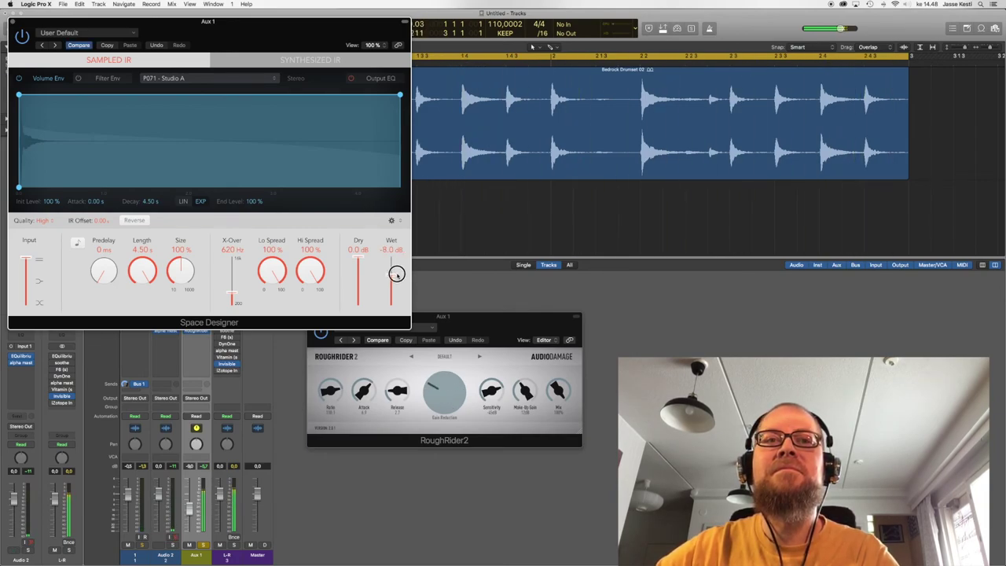
left_click(202, 545)
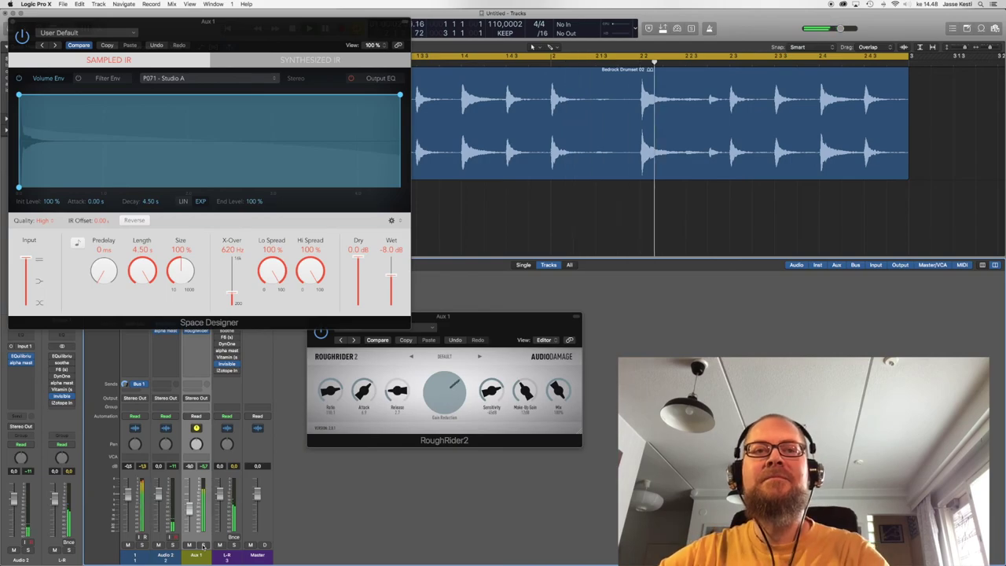
mouse_move(189, 509)
left_mouse_down()
mouse_move(190, 550)
mouse_move(199, 466)
mouse_move(196, 498)
left_mouse_up()
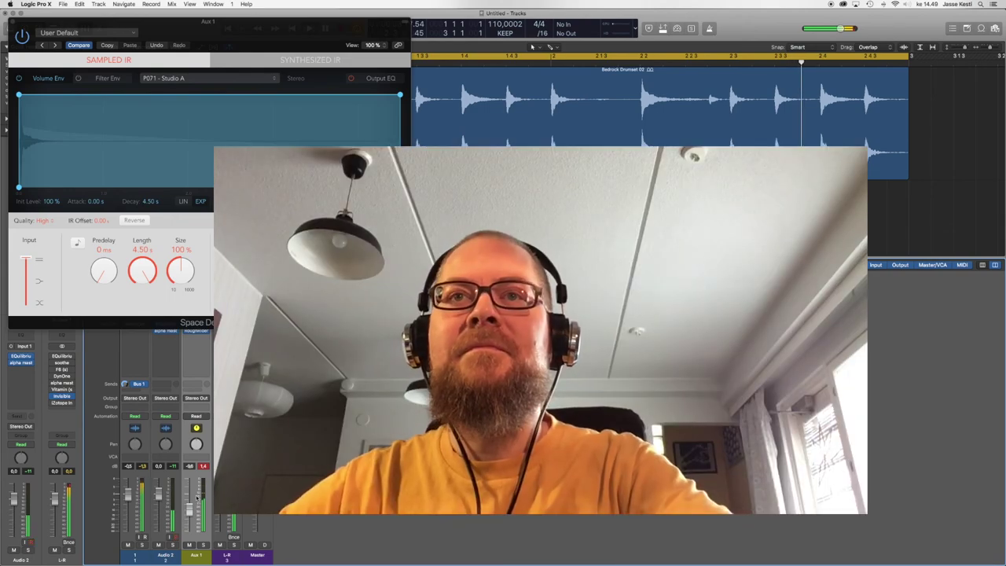